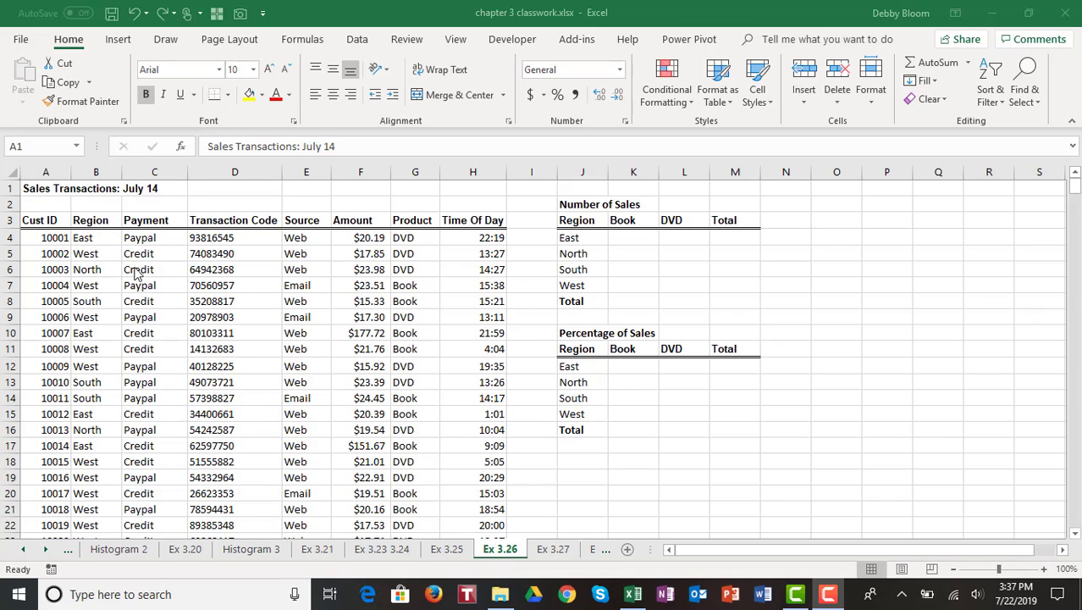
# Insert a COUNTIFS function in K4, the East/Book cell of the Number of Sales table, keeping the data columns uncovered
pyautogui.click(48, 186)
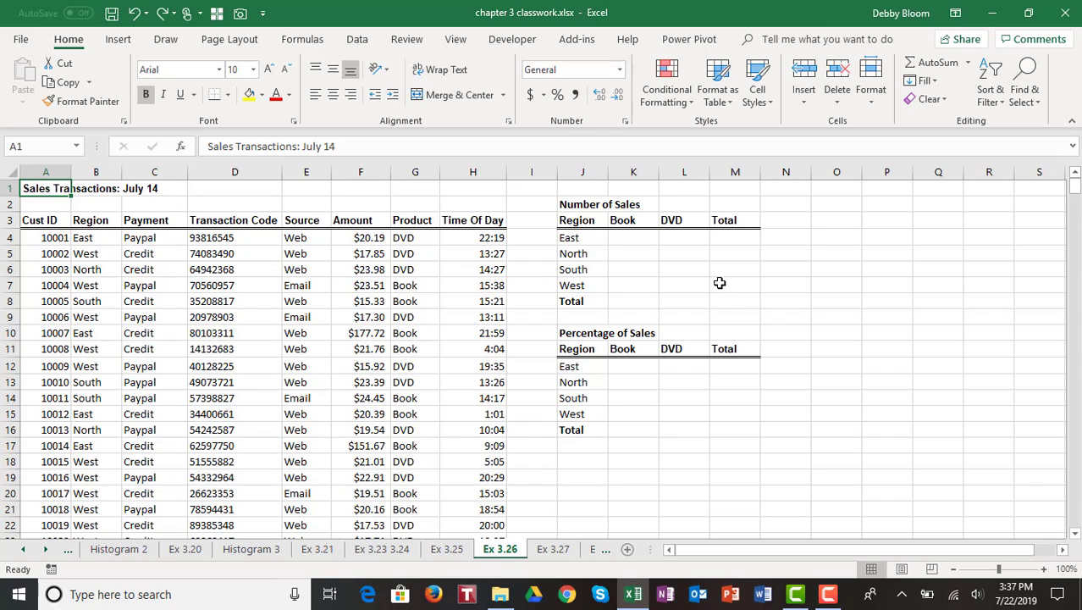
pyautogui.click(644, 232)
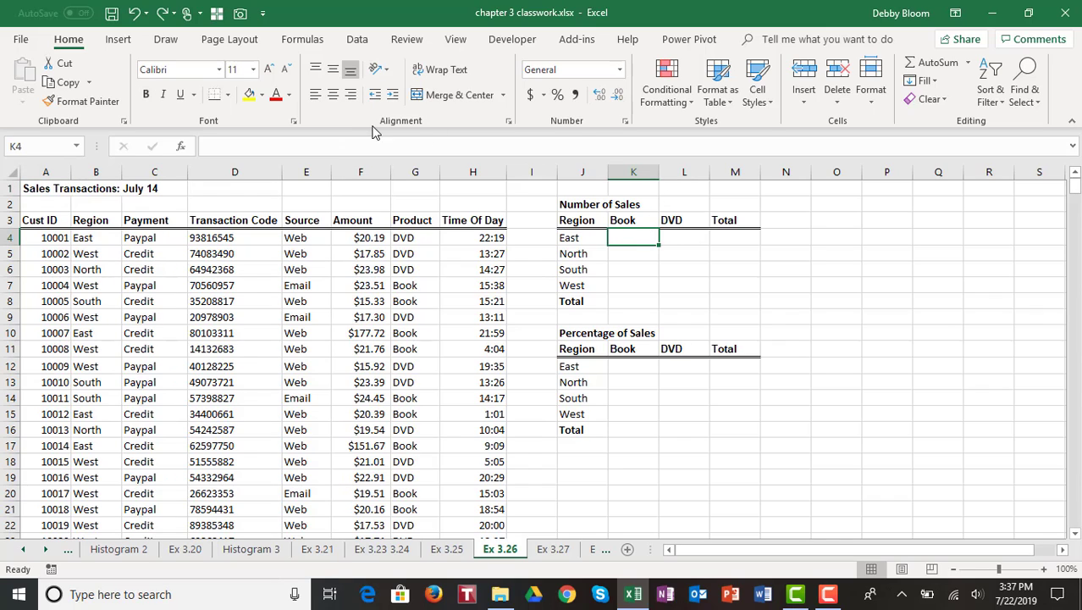
pyautogui.click(304, 43)
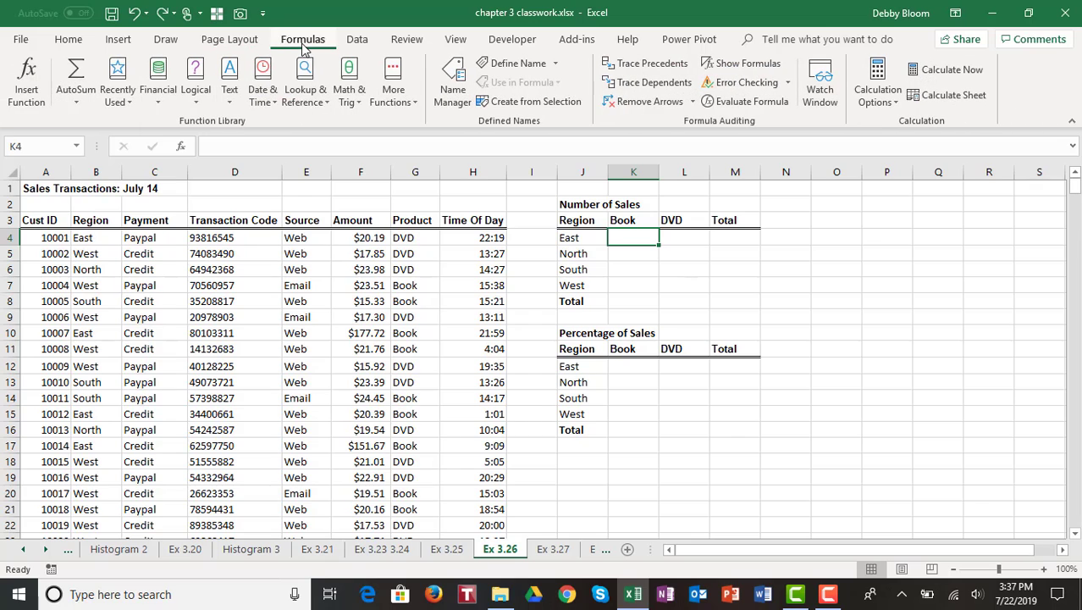
pyautogui.click(402, 108)
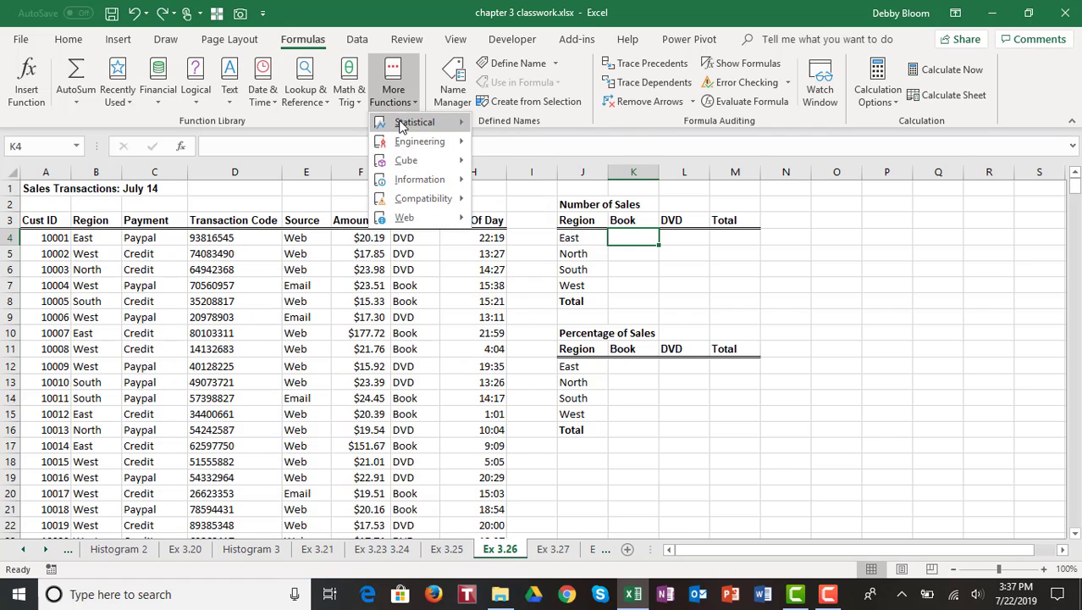
pyautogui.moveTo(401, 125)
pyautogui.scroll(-2, 534, 252)
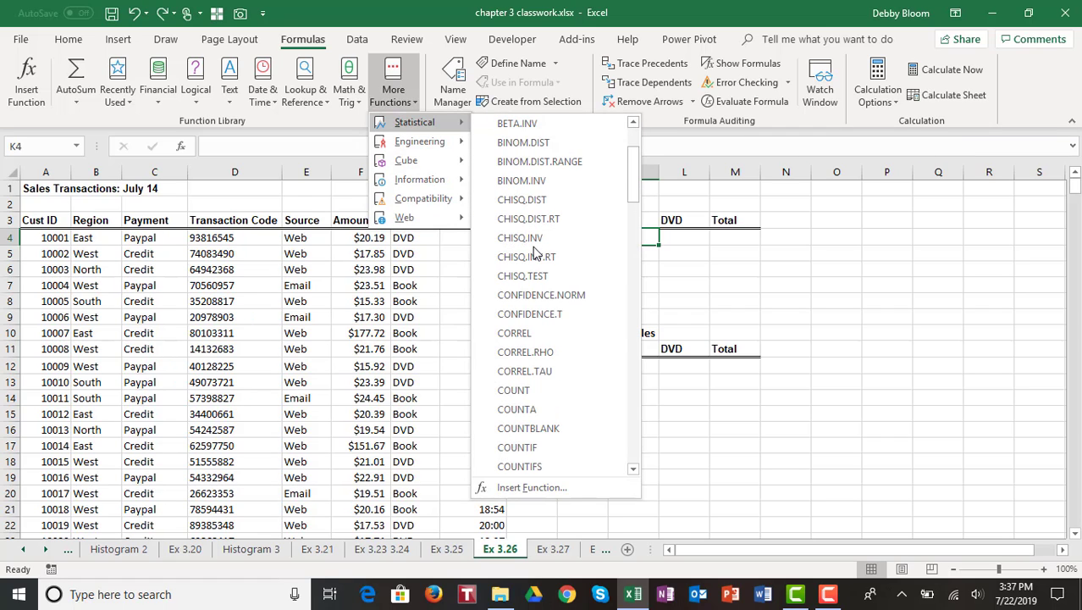
pyautogui.scroll(-1, 535, 251)
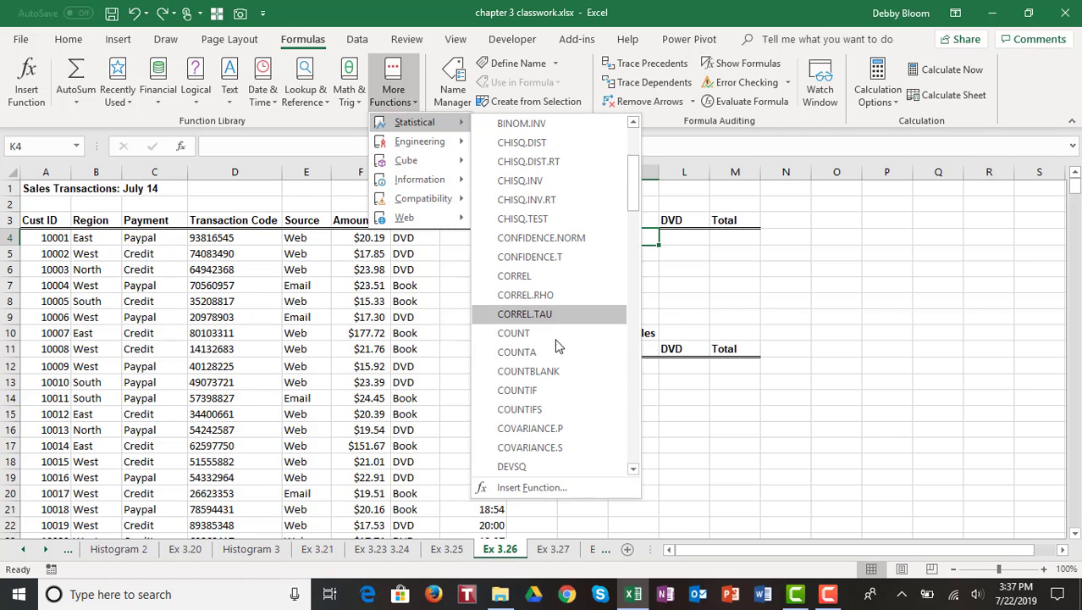
pyautogui.click(571, 413)
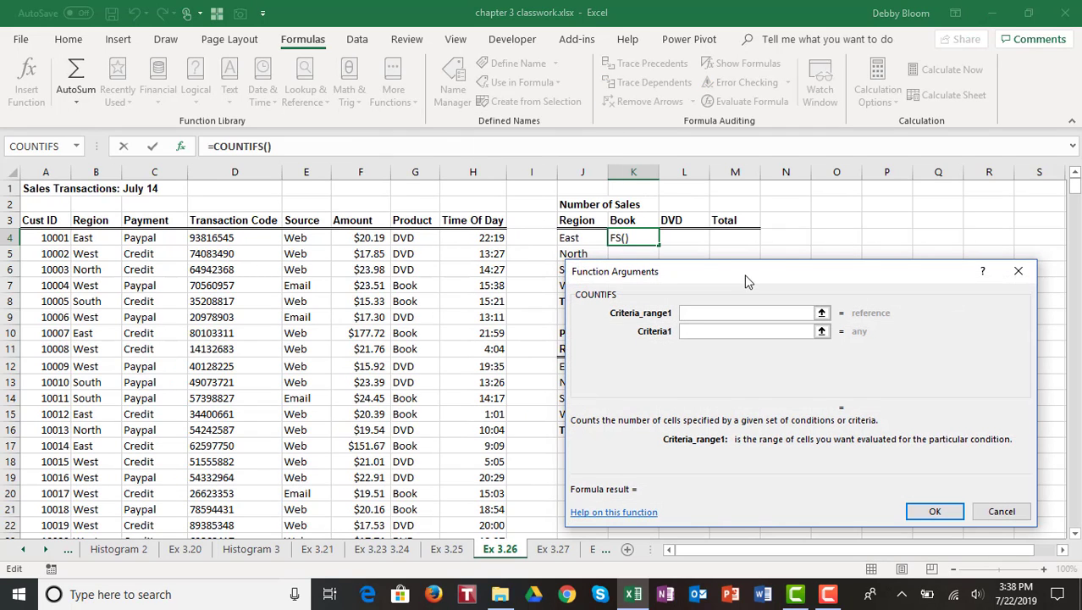
pyautogui.moveTo(732, 279); pyautogui.dragTo(864, 153)
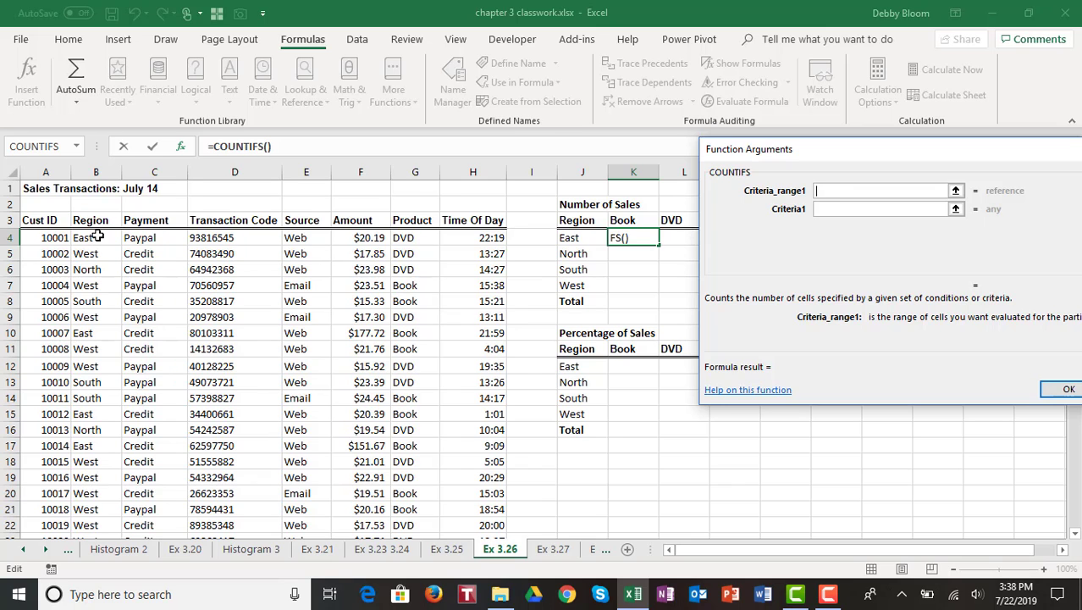
# Set the first COUNTIFS condition to the absolute Region range $B$4:$B$475 with the criterion "East"
pyautogui.click(97, 238)
pyautogui.moveTo(98, 237); pyautogui.dragTo(104, 505)
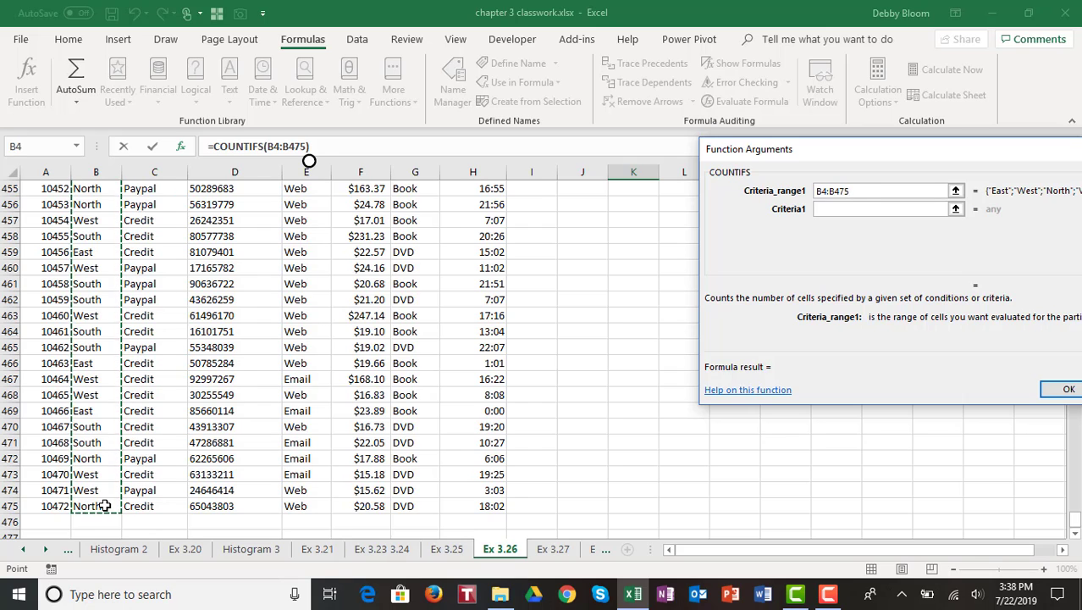
pyautogui.press('F4')
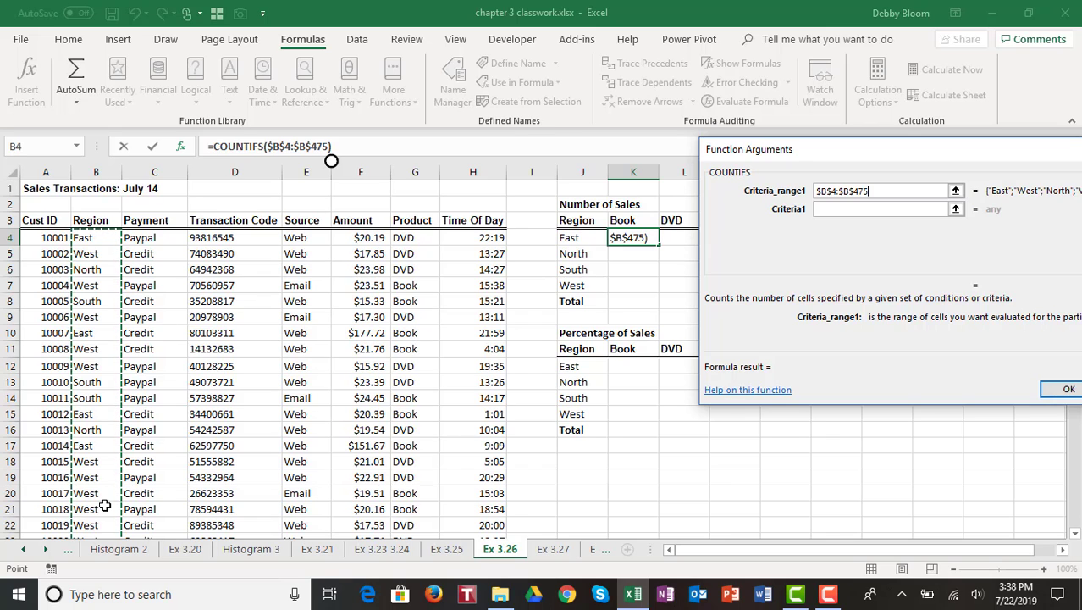
pyautogui.click(873, 208)
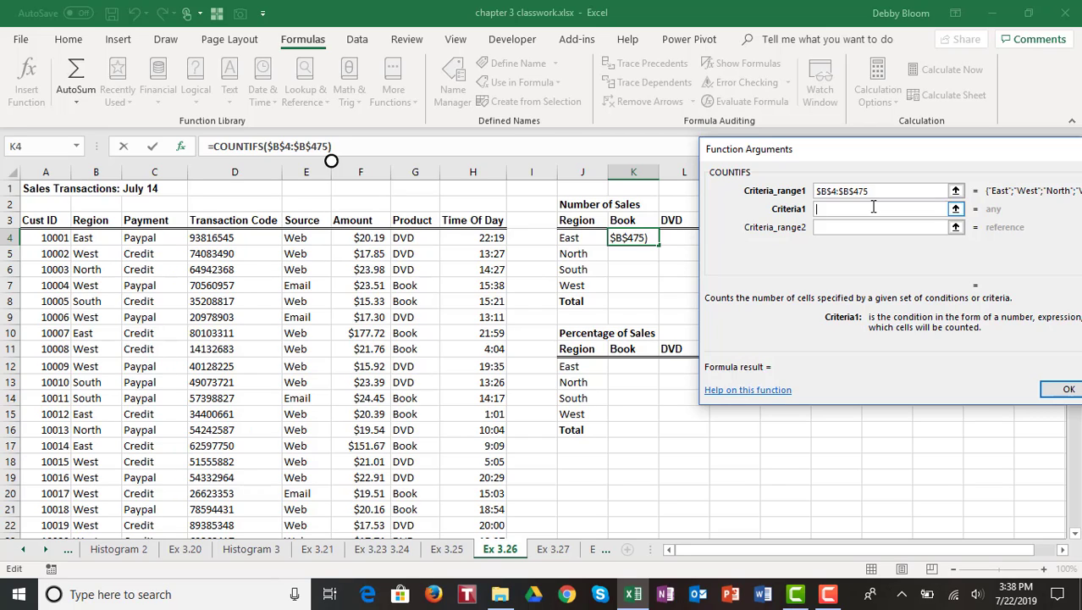
pyautogui.write('"Eas')
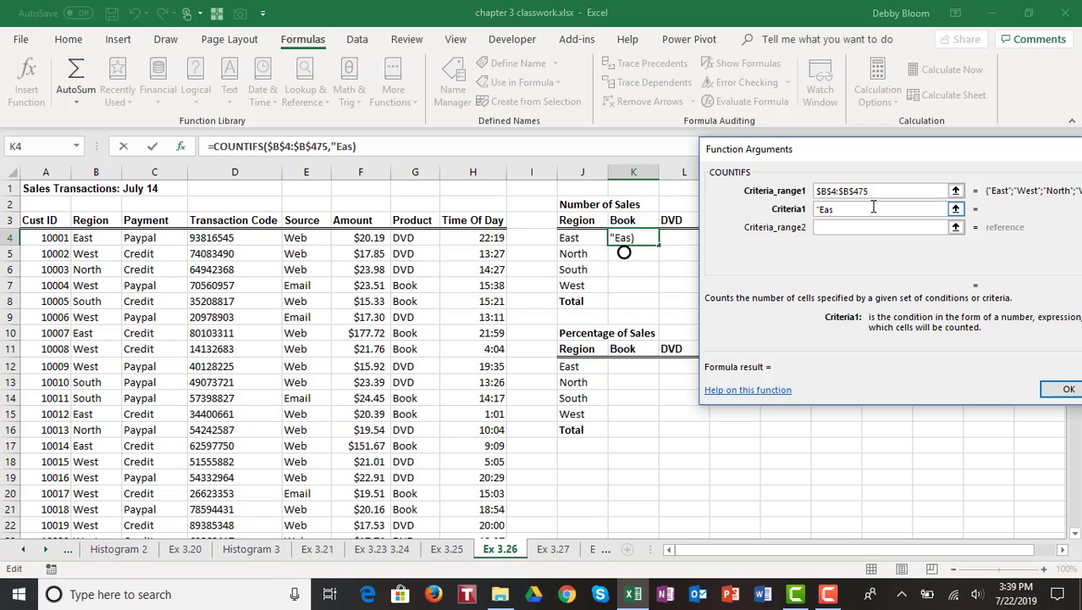
pyautogui.write('t"')
# Add a second condition with the absolute Product range $G$4:$G$475 and the criterion "Book", and complete the formula
pyautogui.click(830, 227)
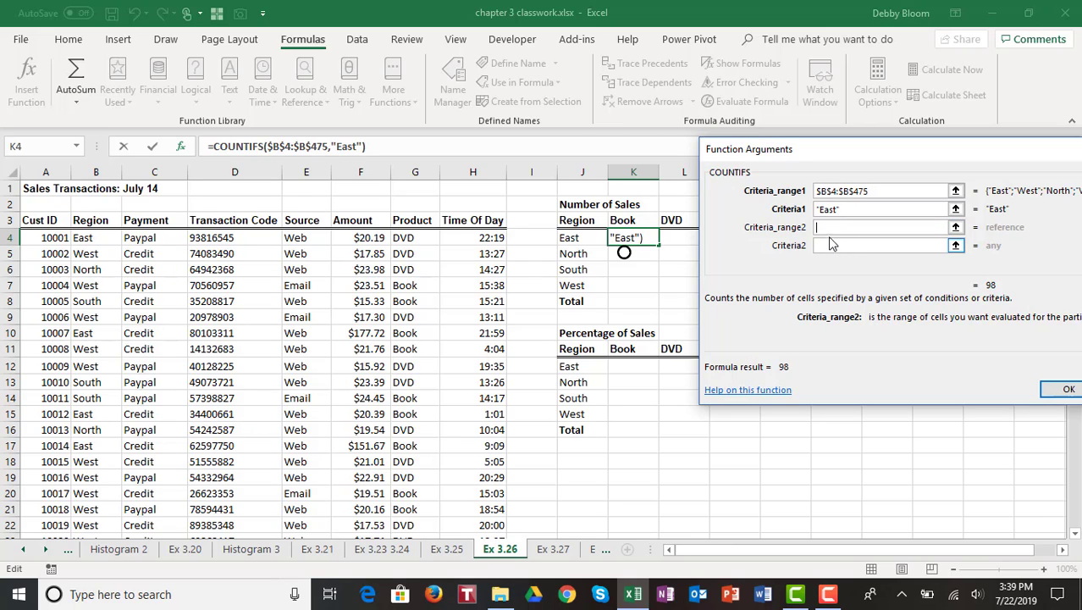
pyautogui.click(431, 238)
pyautogui.moveTo(431, 238); pyautogui.dragTo(423, 505)
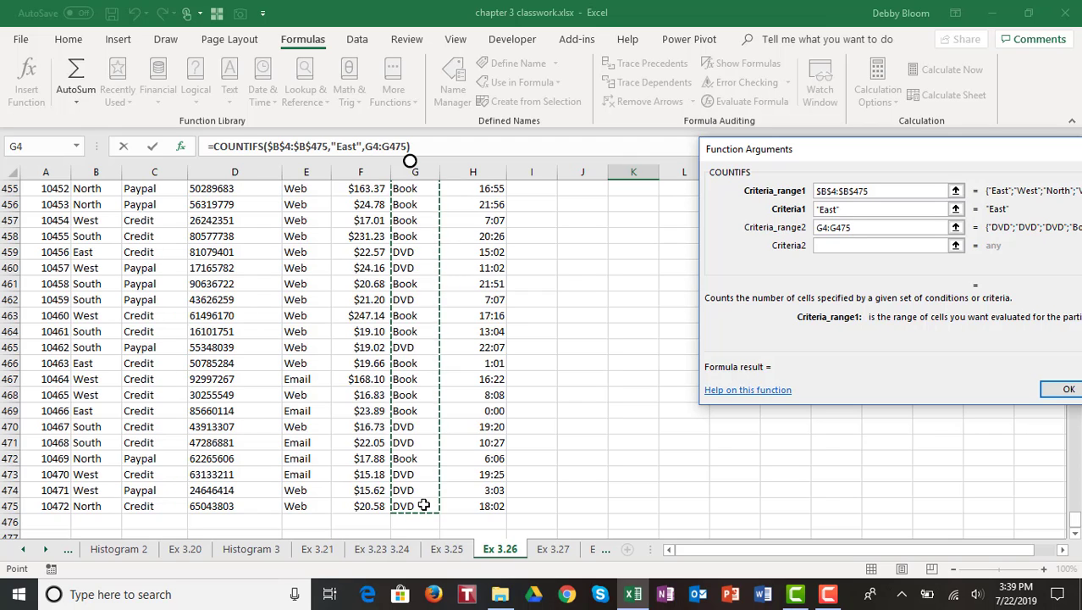
pyautogui.press('F4')
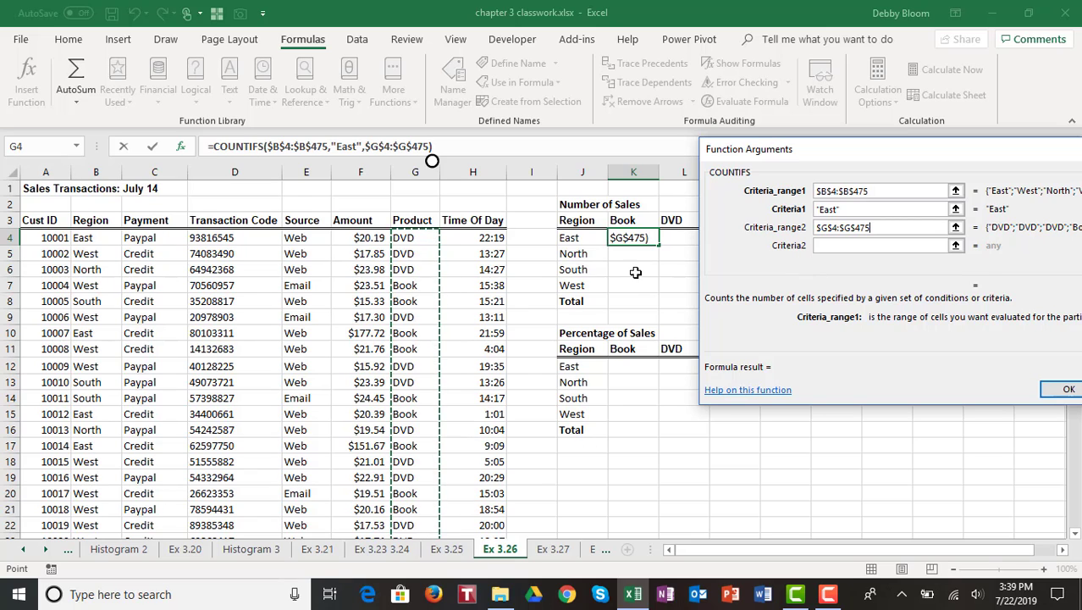
pyautogui.click(830, 246)
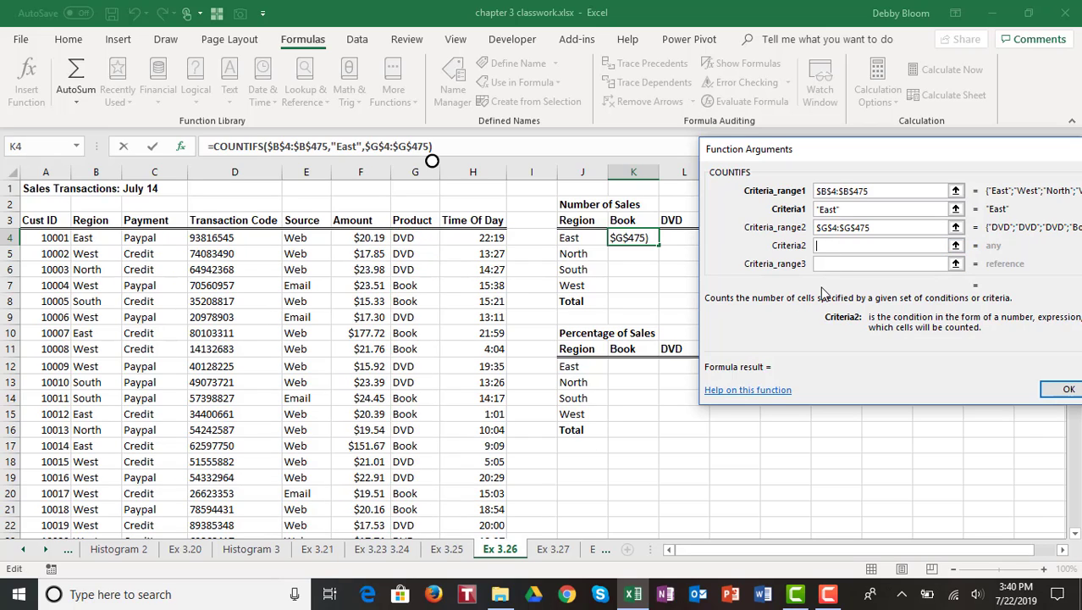
pyautogui.write('"BOO')
pyautogui.press('BackSpace')
pyautogui.press('BackSpace')
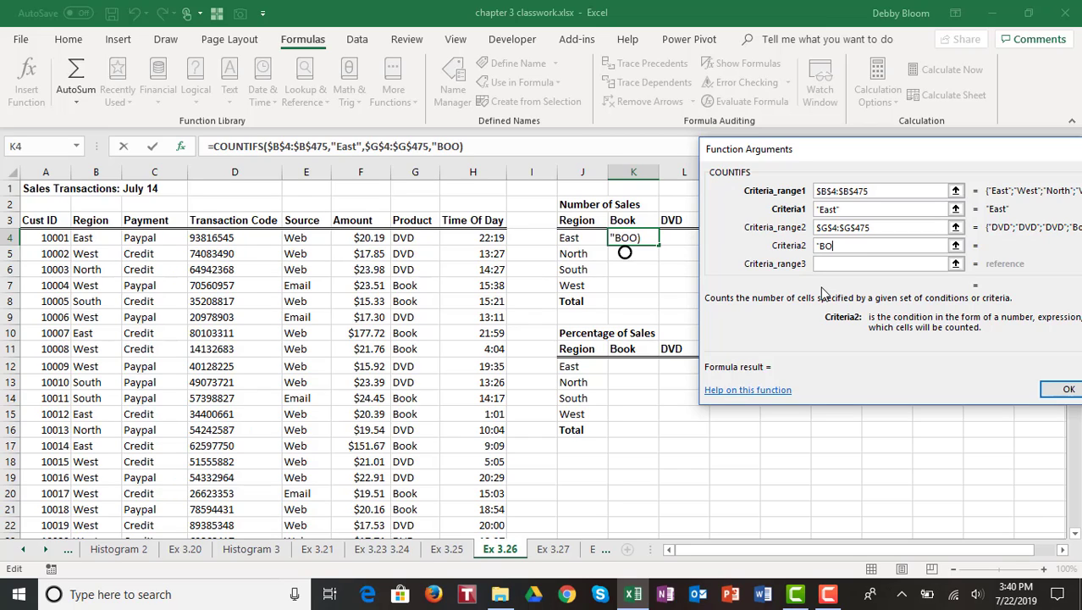
pyautogui.write('ook"')
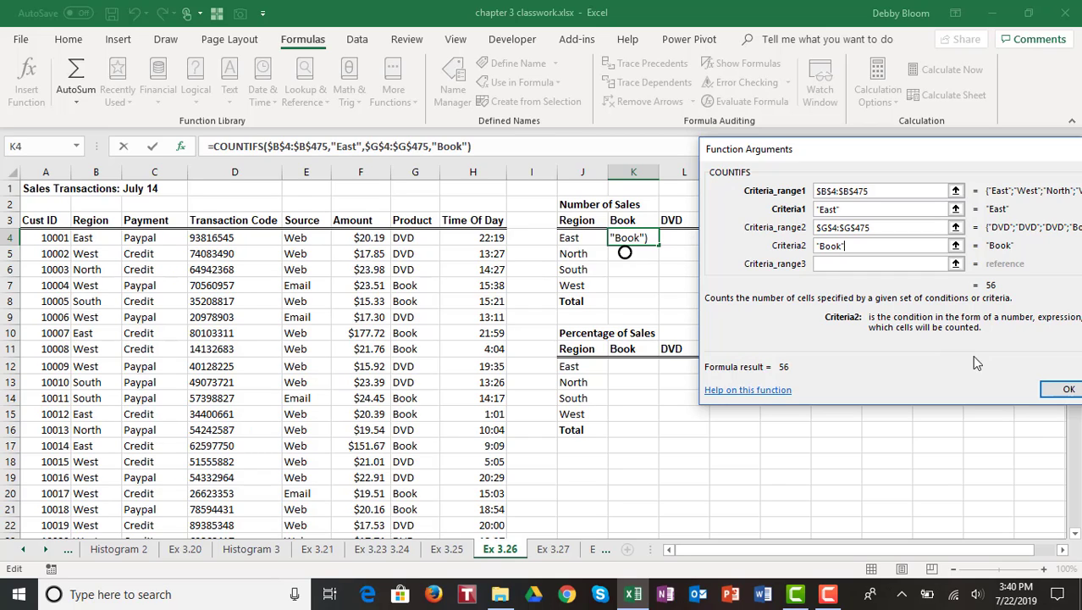
pyautogui.click(1066, 395)
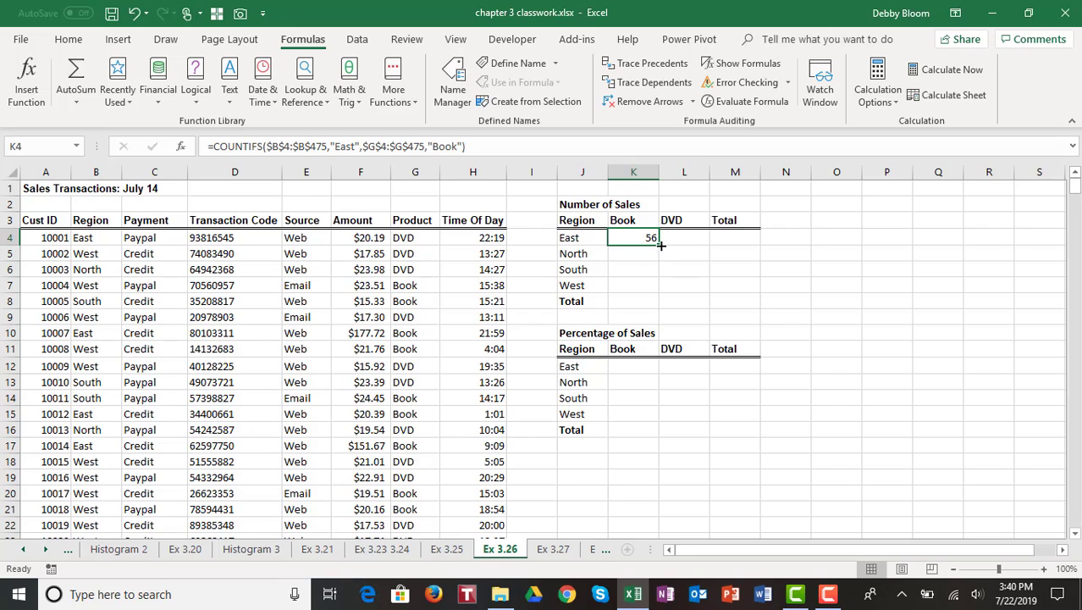
# Fill the K4 formula down through K7 and change the region criterion in K5 to "North"
pyautogui.moveTo(661, 245); pyautogui.dragTo(662, 288)
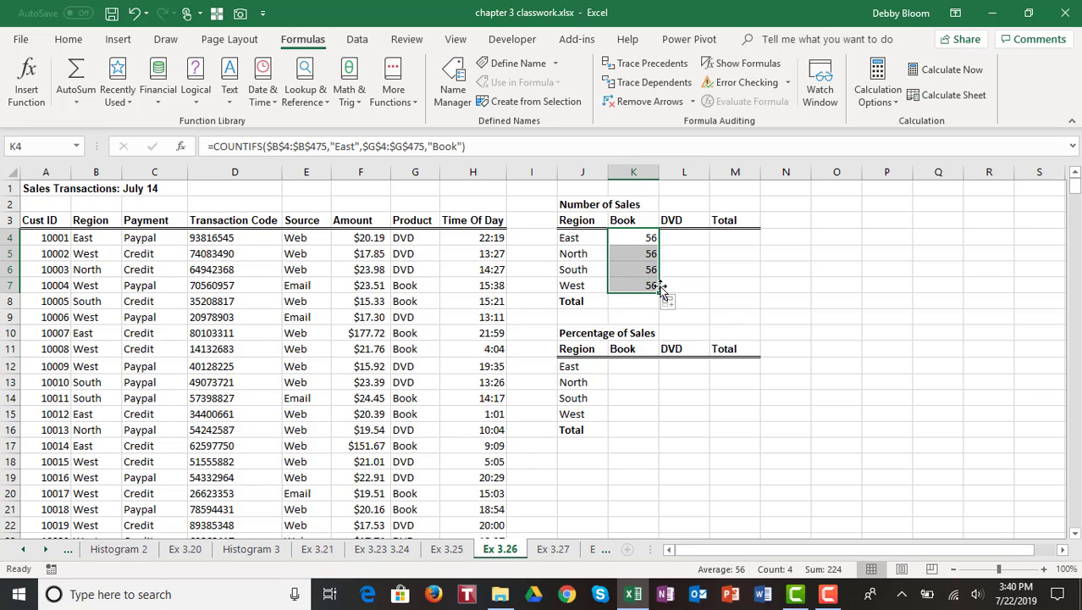
pyautogui.click(637, 253)
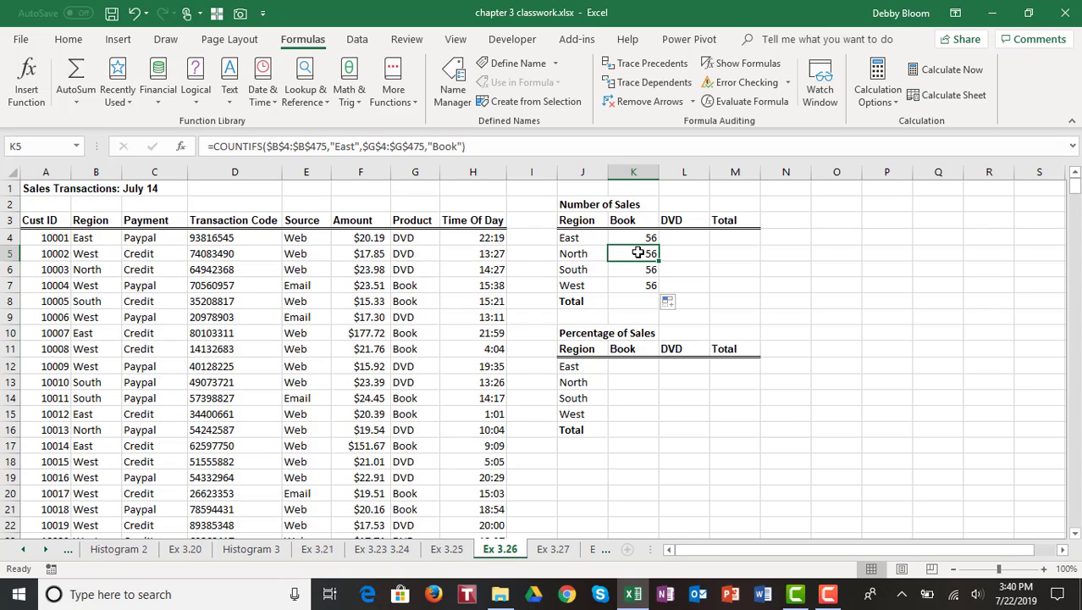
pyautogui.doubleClick(637, 253)
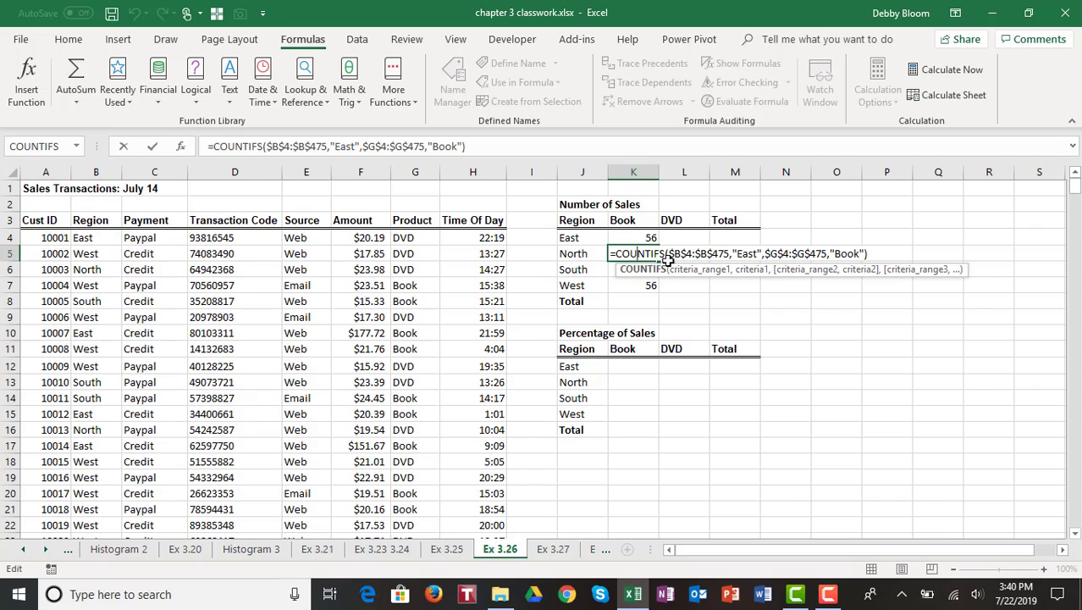
pyautogui.click(758, 253)
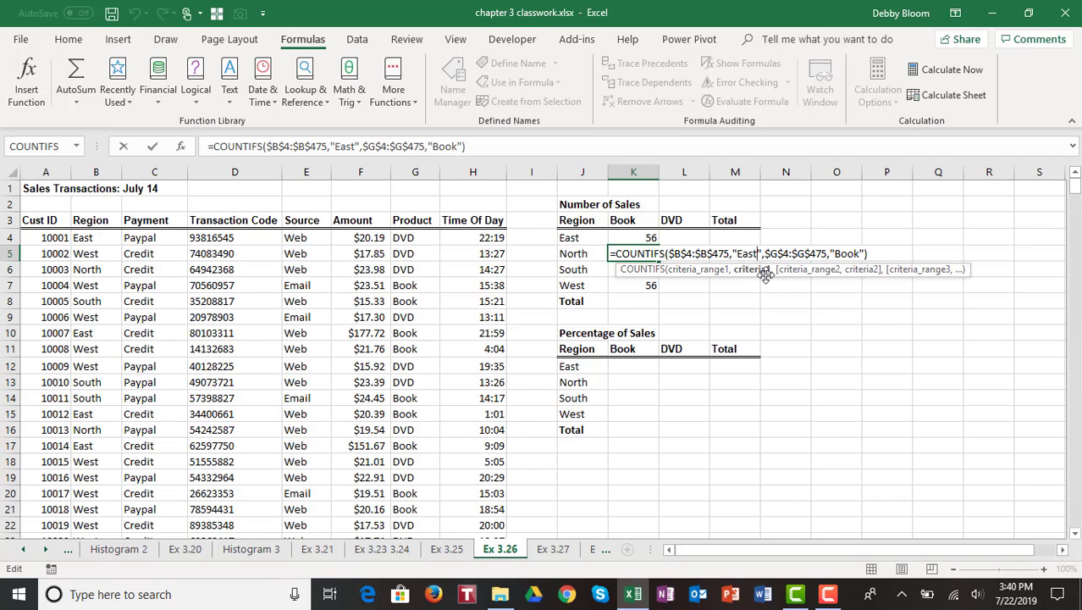
pyautogui.press('BackSpace')
pyautogui.press('BackSpace')
pyautogui.press('BackSpace')
pyautogui.press('BackSpace')
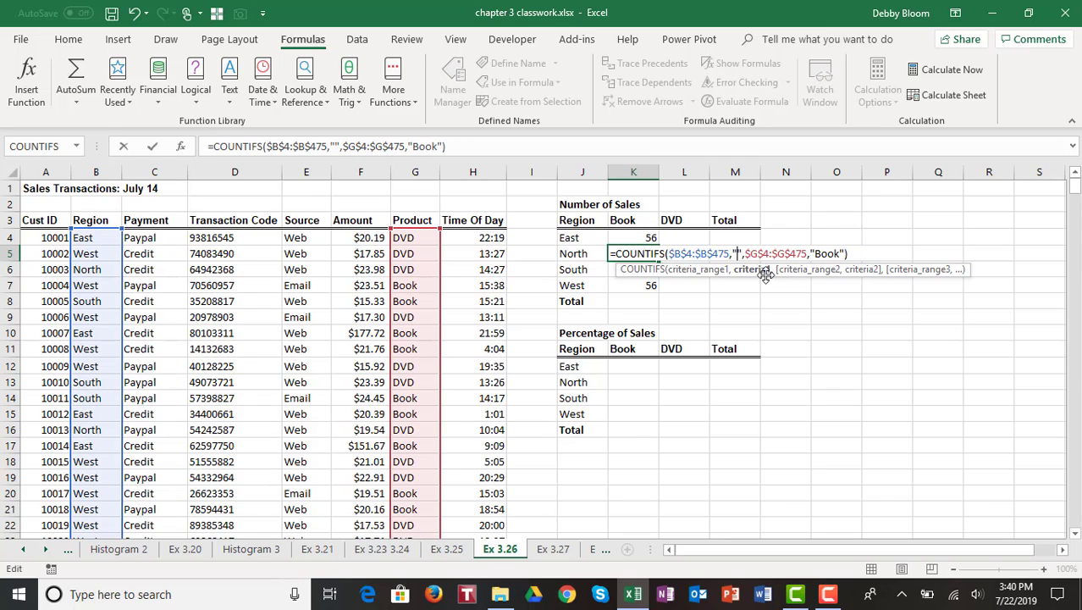
pyautogui.write('North')
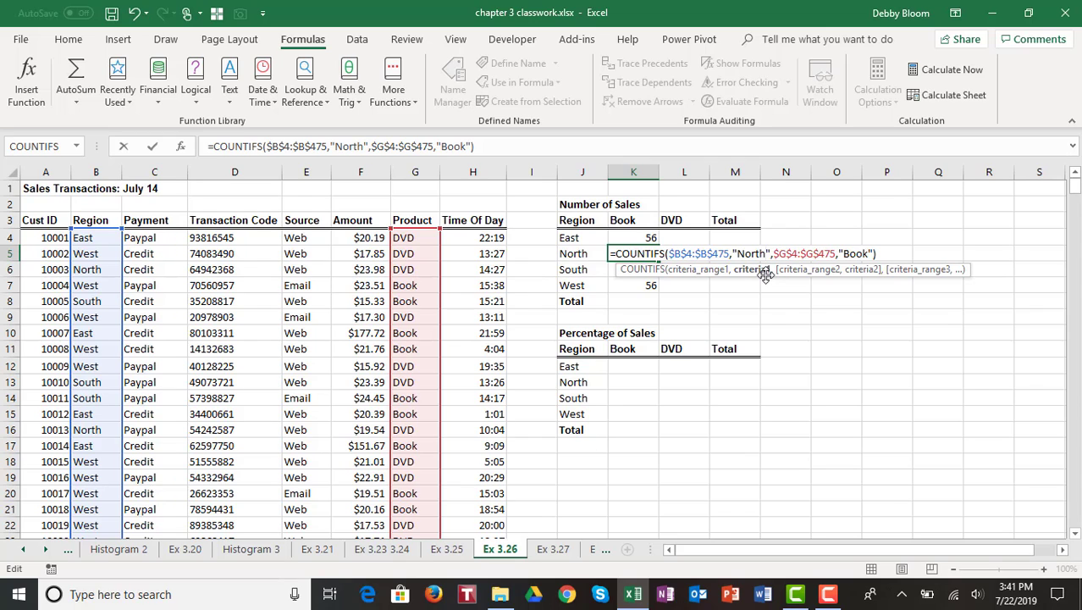
pyautogui.press('Return')
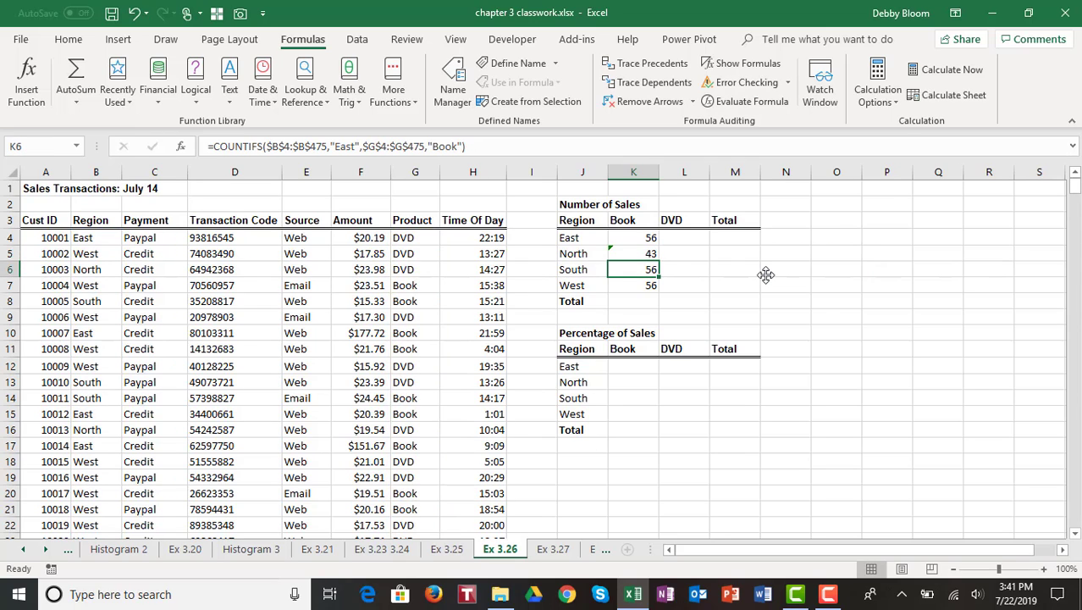
# Change the region criterion in the South row's COUNTIFS formula in K6 to "South"
pyautogui.doubleClick(636, 269)
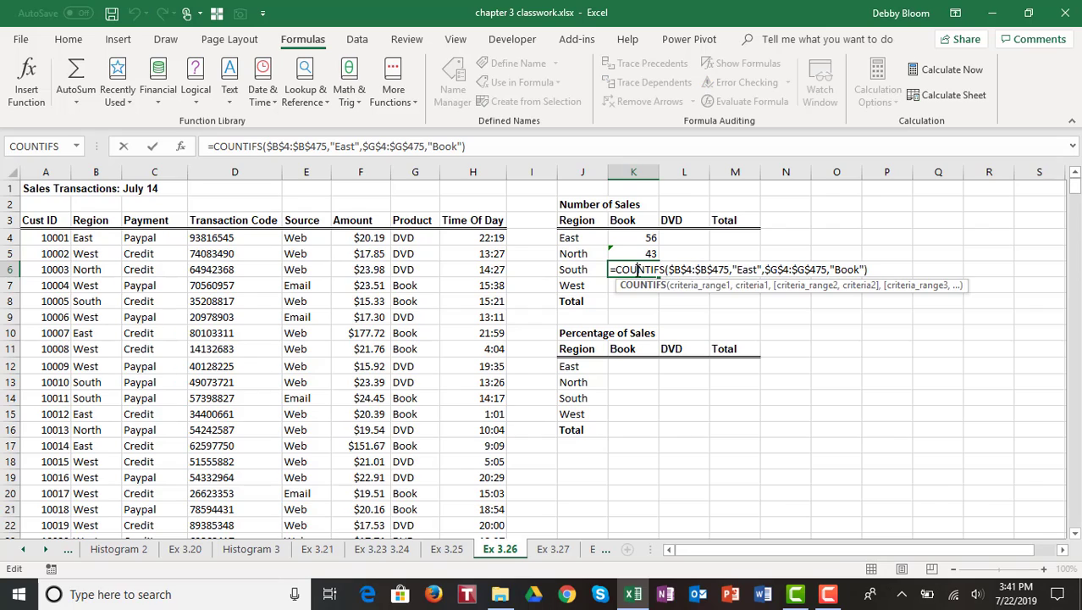
pyautogui.click(756, 269)
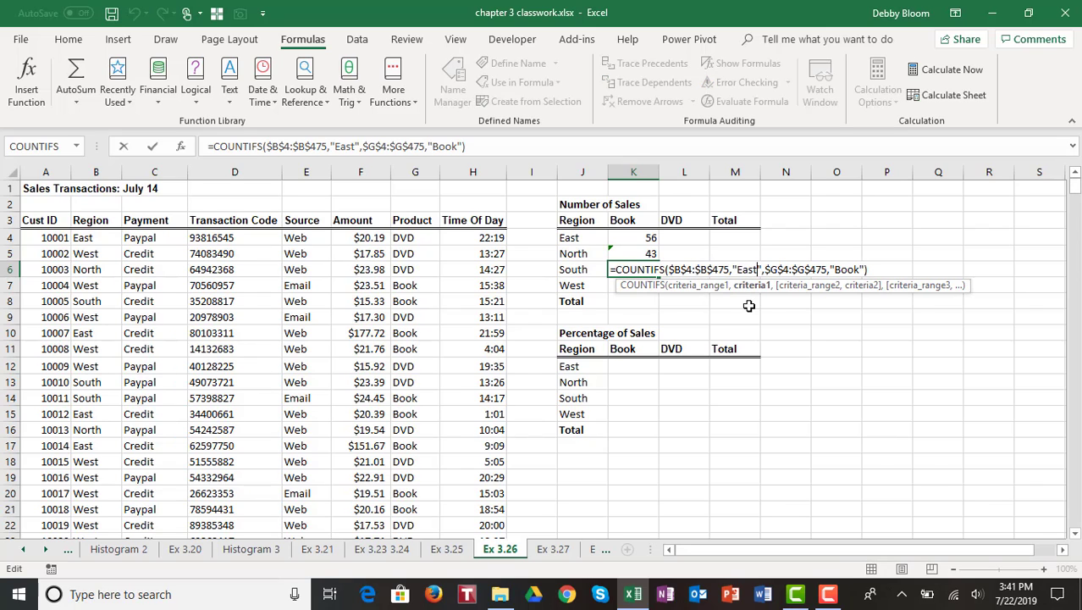
pyautogui.press('BackSpace')
pyautogui.press('BackSpace')
pyautogui.press('BackSpace')
pyautogui.press('BackSpace')
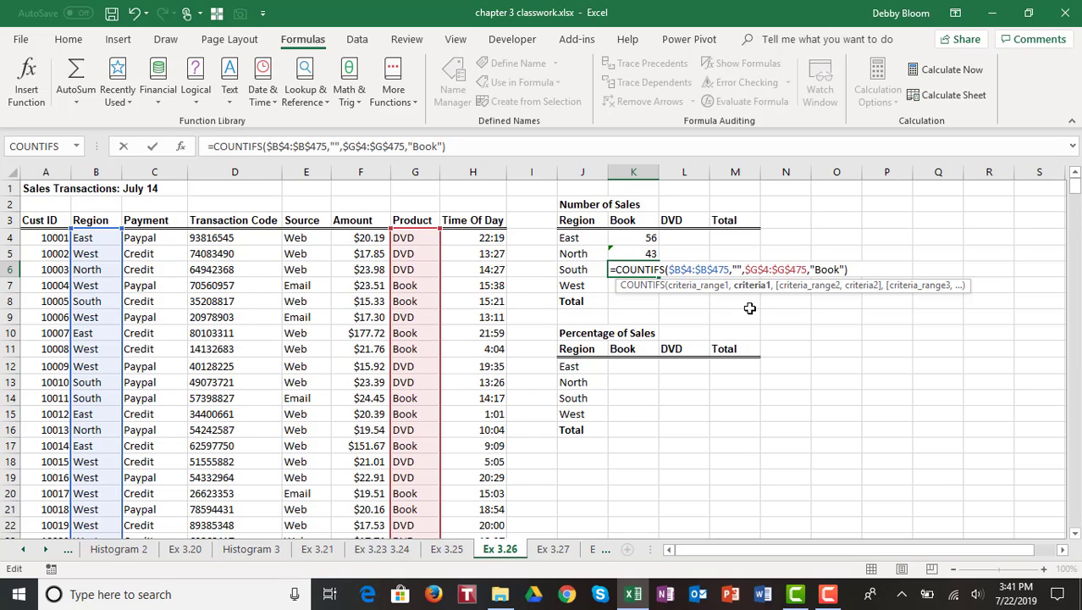
pyautogui.write('South')
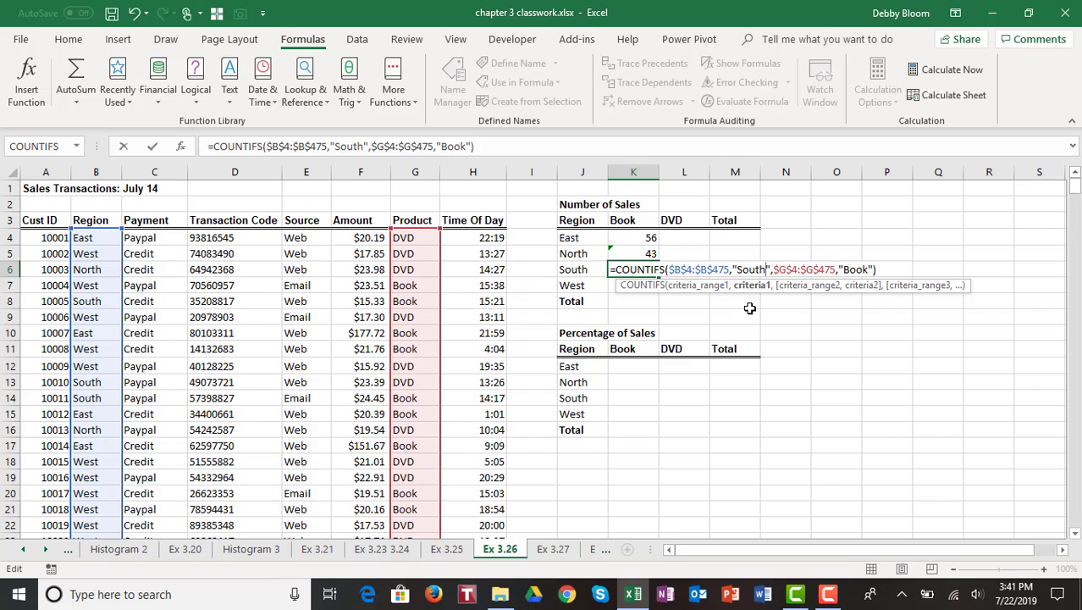
pyautogui.press('Return')
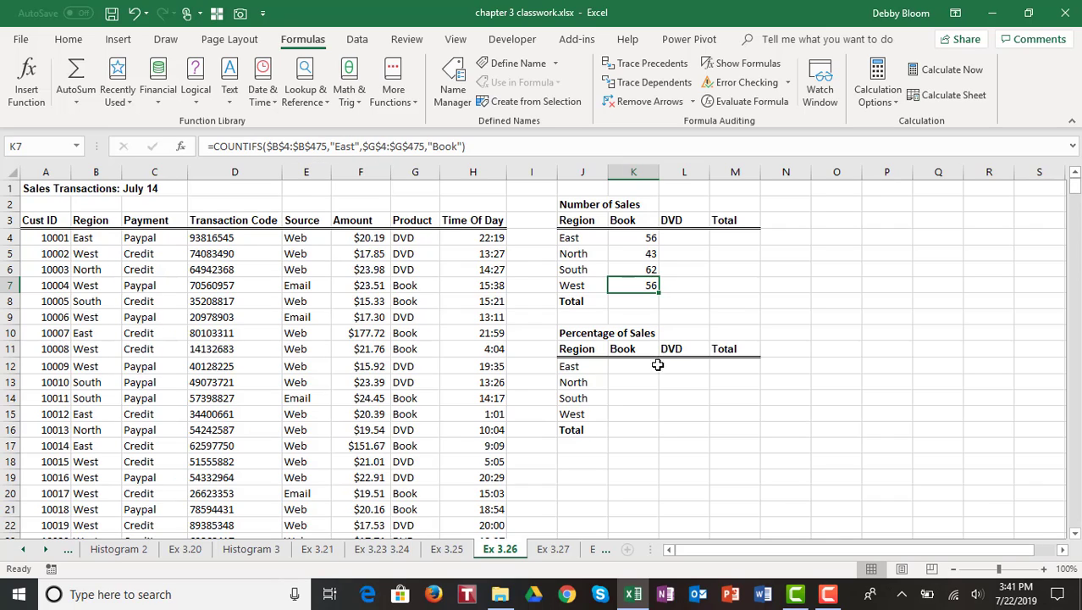
# Change the region criterion in the West row's Book formula in K7 to "West"
pyautogui.doubleClick(640, 285)
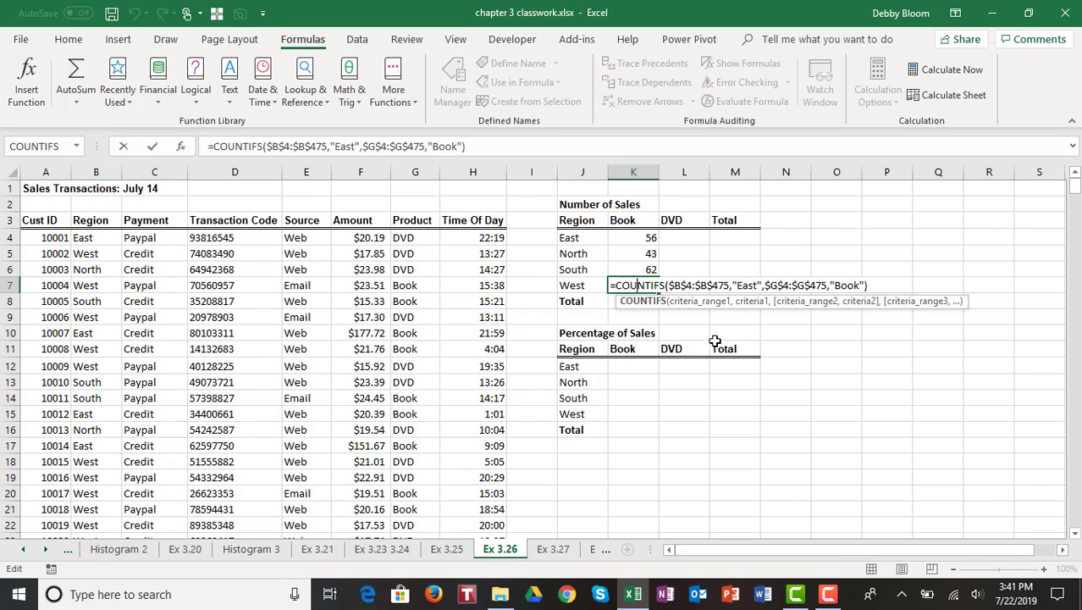
pyautogui.click(756, 286)
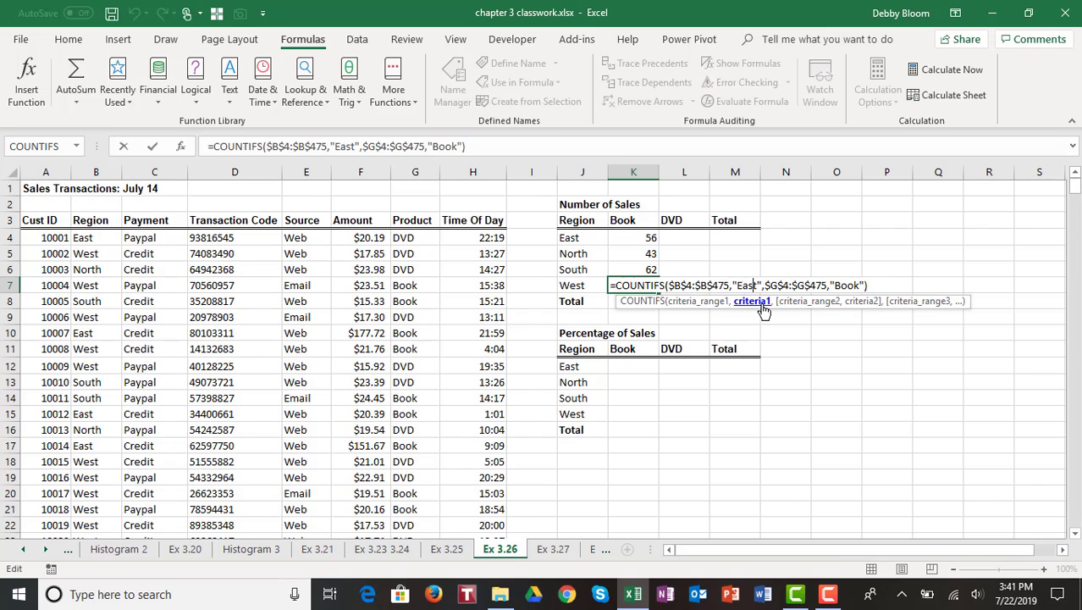
pyautogui.press('Delete')
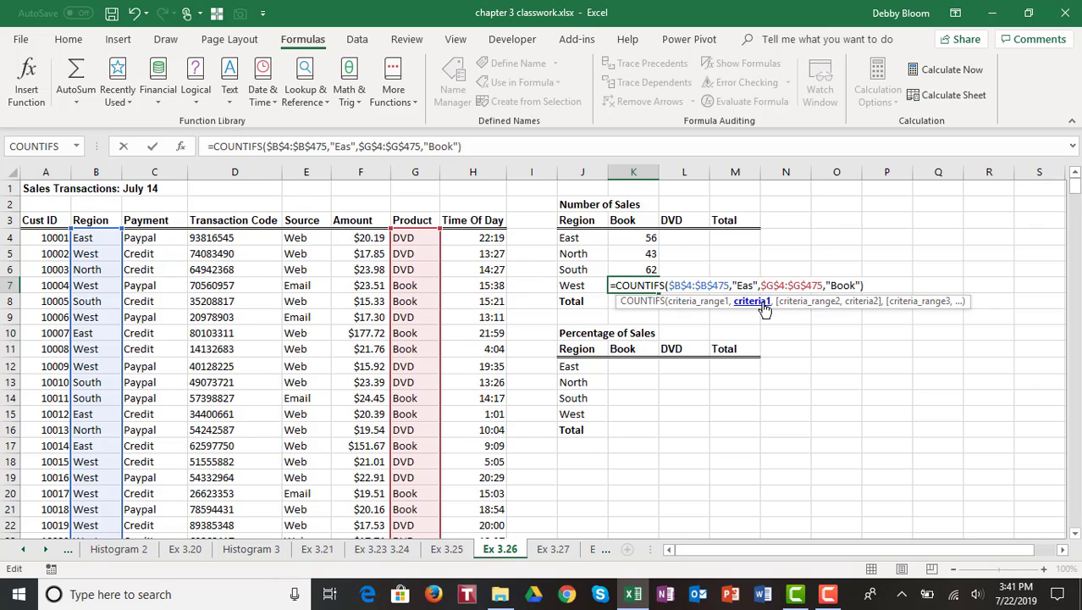
pyautogui.press('BackSpace')
pyautogui.press('BackSpace')
pyautogui.press('BackSpace')
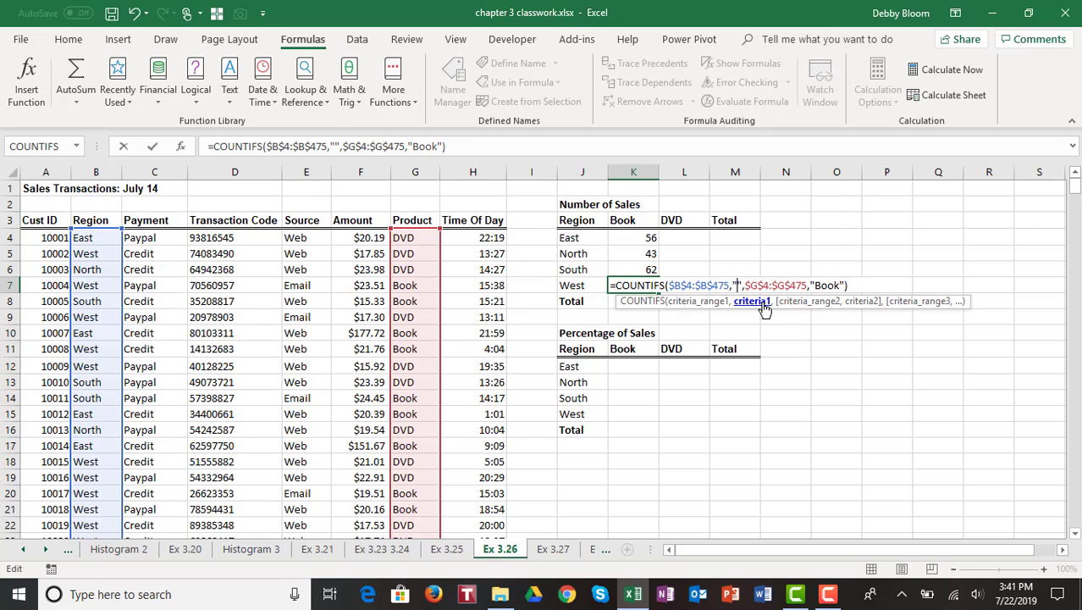
pyautogui.write('West')
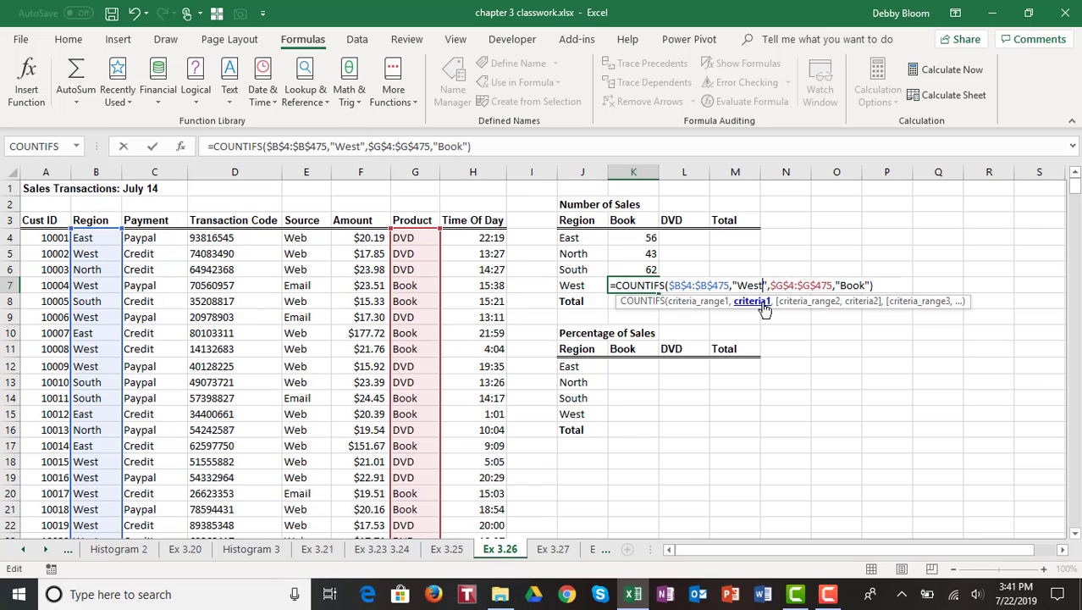
pyautogui.press('Return')
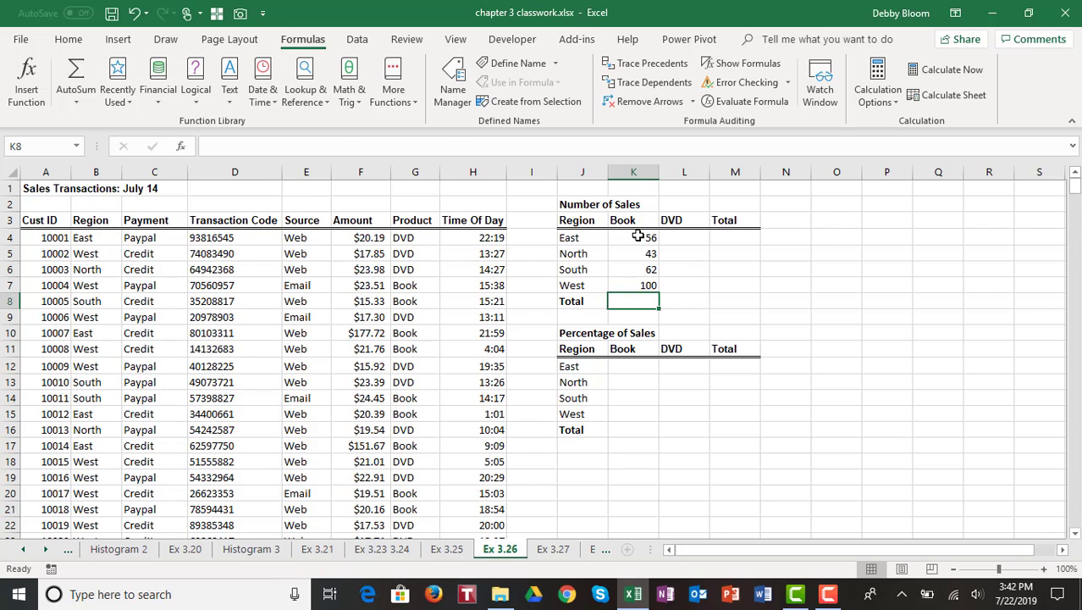
# Fill the Book column formulas in K4:K7 across into the DVD column, L4:L7
pyautogui.moveTo(638, 237); pyautogui.dragTo(644, 282)
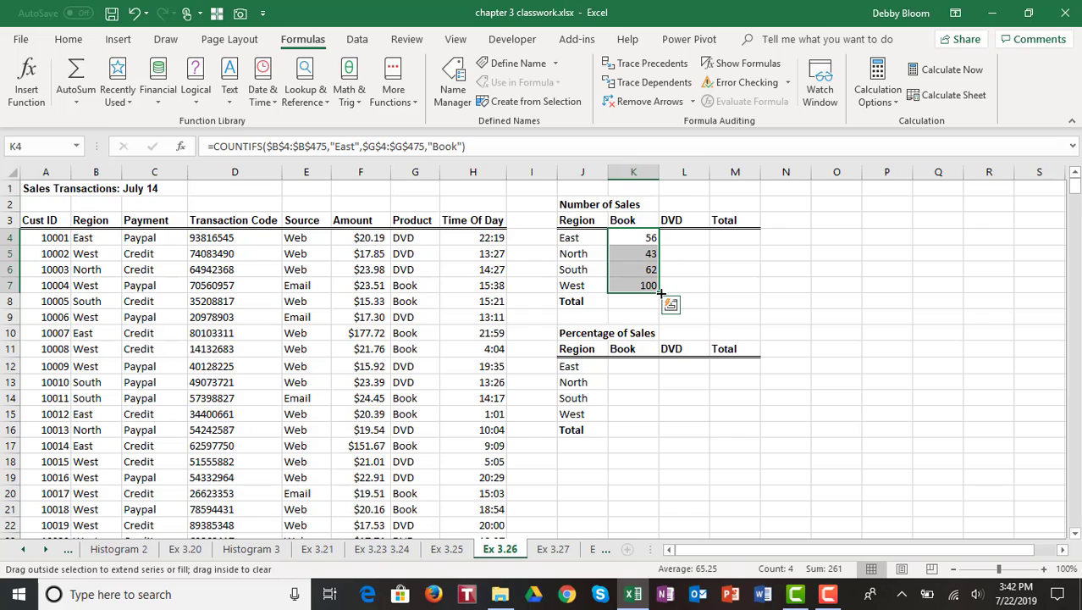
pyautogui.moveTo(660, 293); pyautogui.dragTo(711, 293)
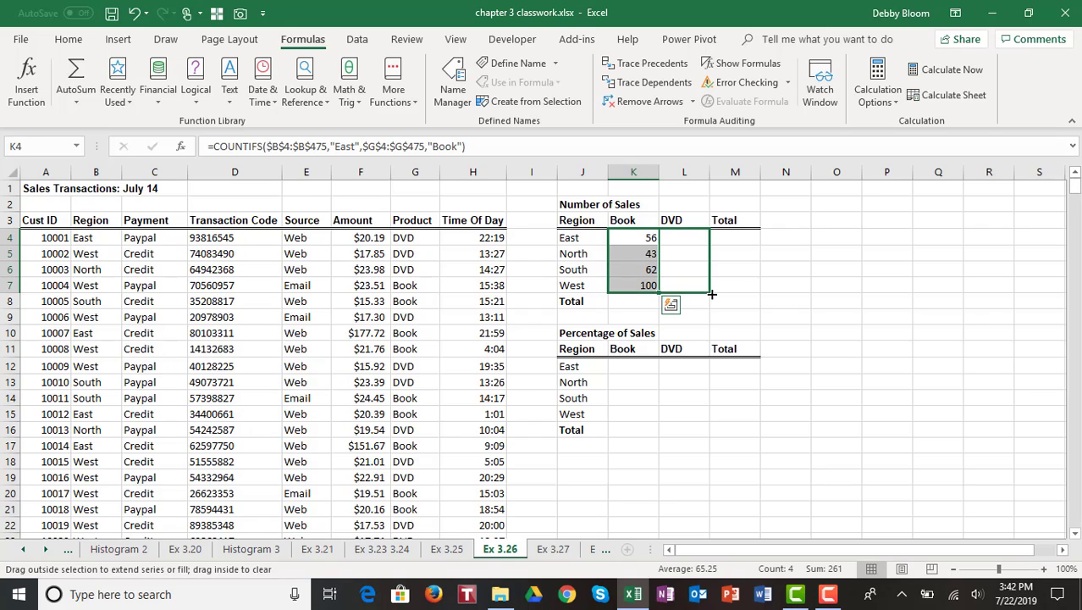
pyautogui.moveTo(711, 294); pyautogui.dragTo(711, 294)
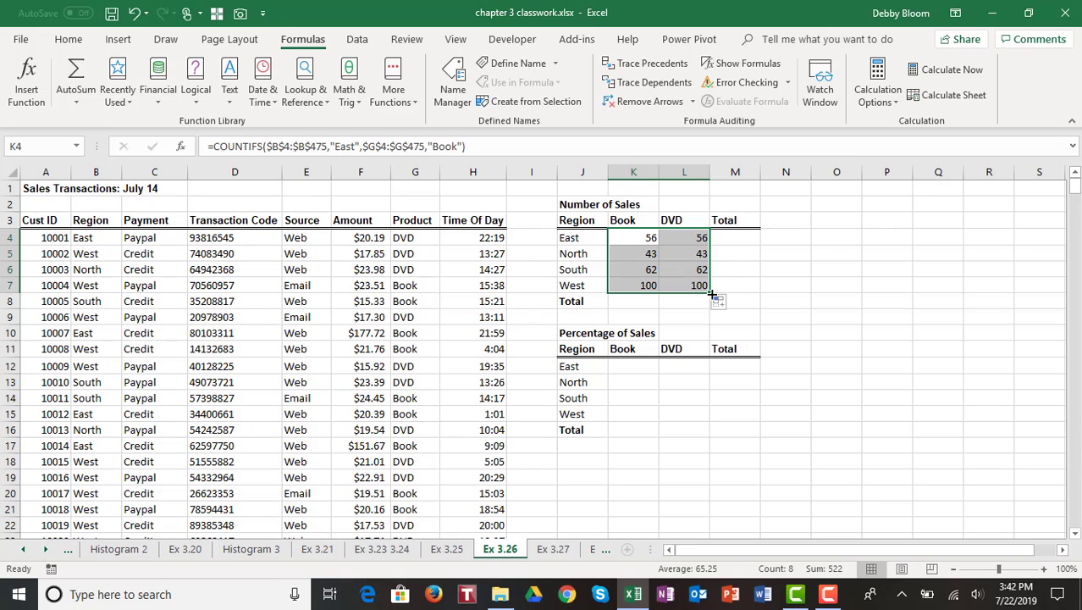
# Change the product criterion in the East row's DVD formula in L4 to "DVD"
pyautogui.click(680, 237)
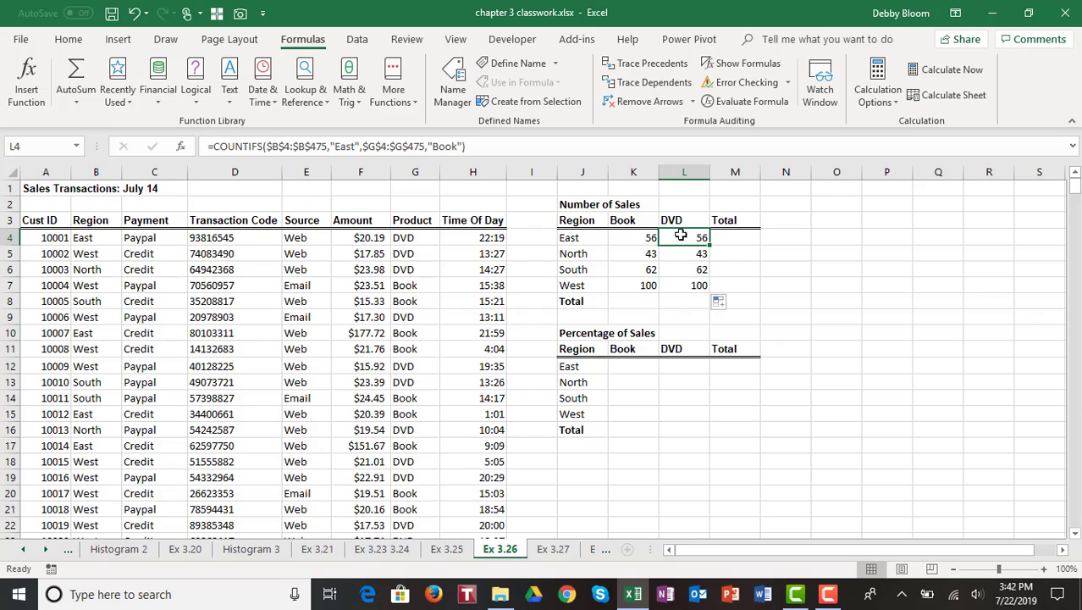
pyautogui.doubleClick(680, 237)
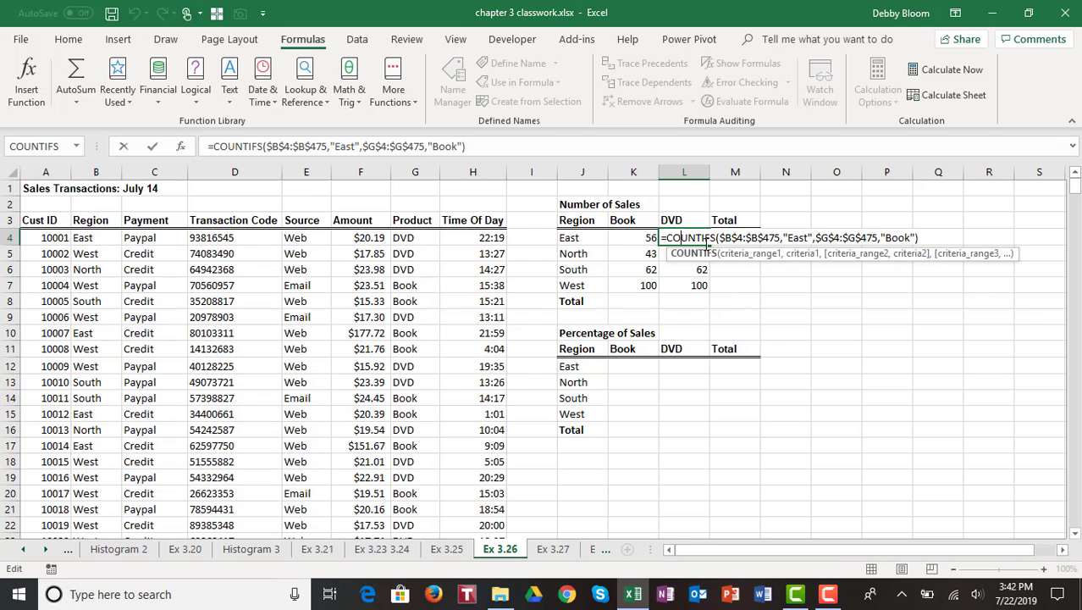
pyautogui.click(890, 238)
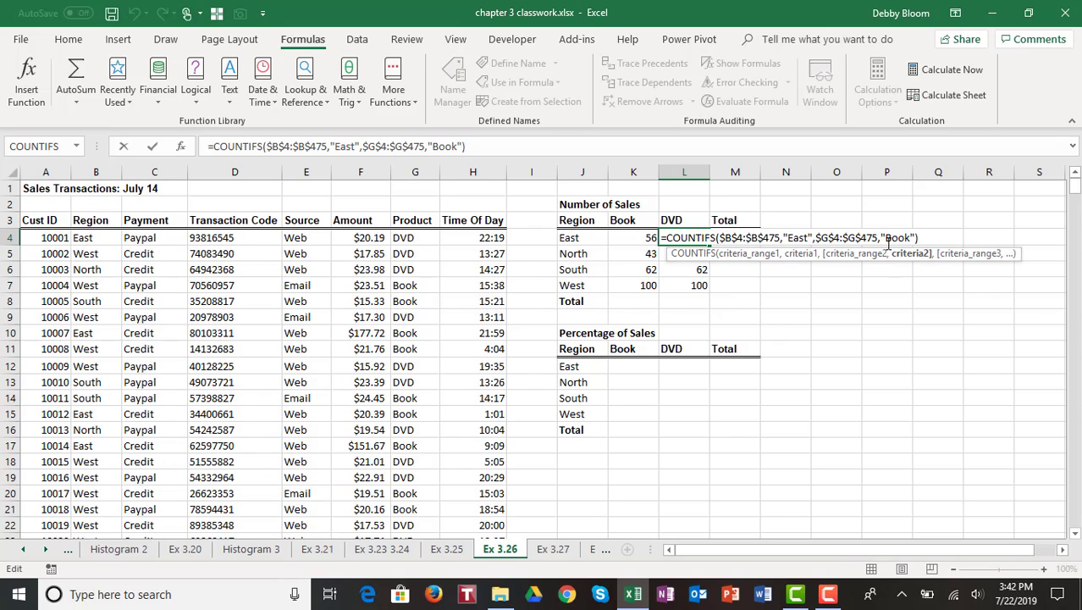
pyautogui.press('BackSpace')
pyautogui.press('BackSpace')
pyautogui.press('BackSpace')
pyautogui.press('BackSpace')
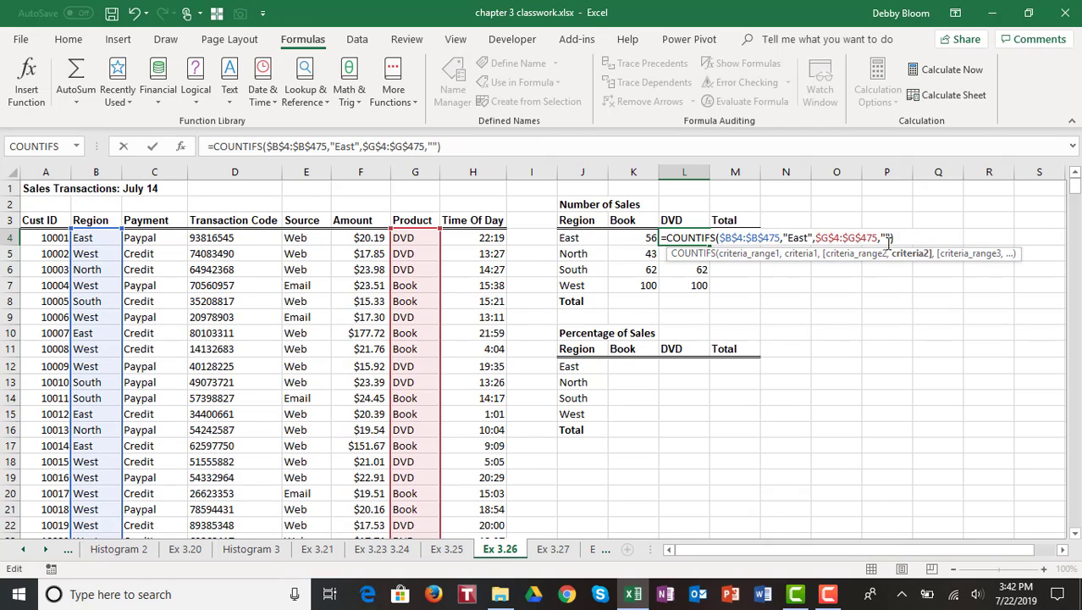
pyautogui.write('DVD')
pyautogui.press('Return')
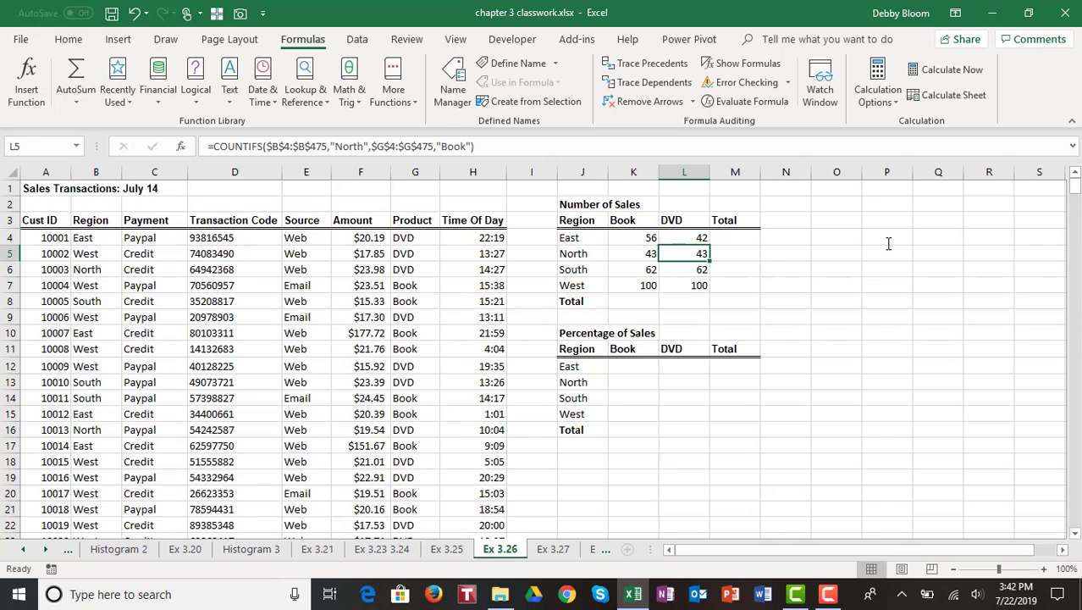
# Change the product criterion in the North row's DVD formula in L5 to "DVD"
pyautogui.doubleClick(696, 253)
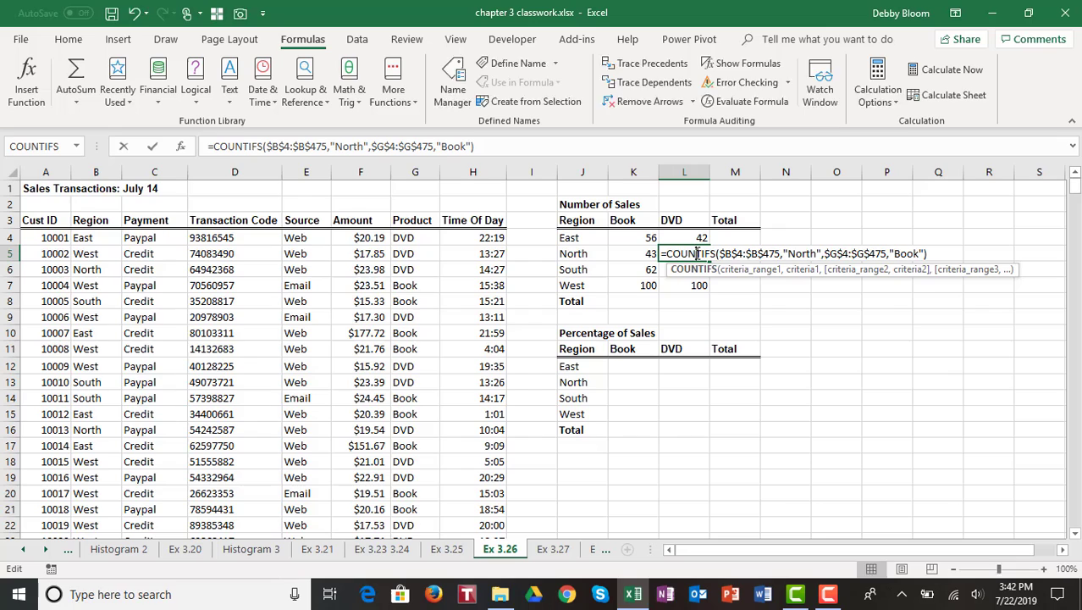
pyautogui.click(918, 253)
pyautogui.press('BackSpace')
pyautogui.press('BackSpace')
pyautogui.press('BackSpace')
pyautogui.press('BackSpace')
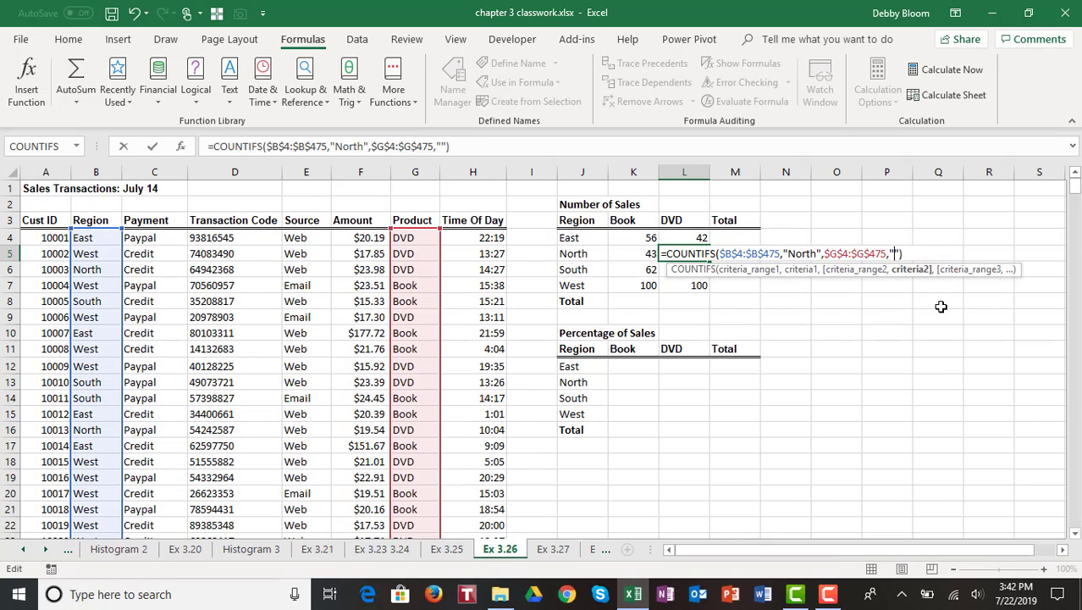
pyautogui.write('DVD')
pyautogui.press('Return')
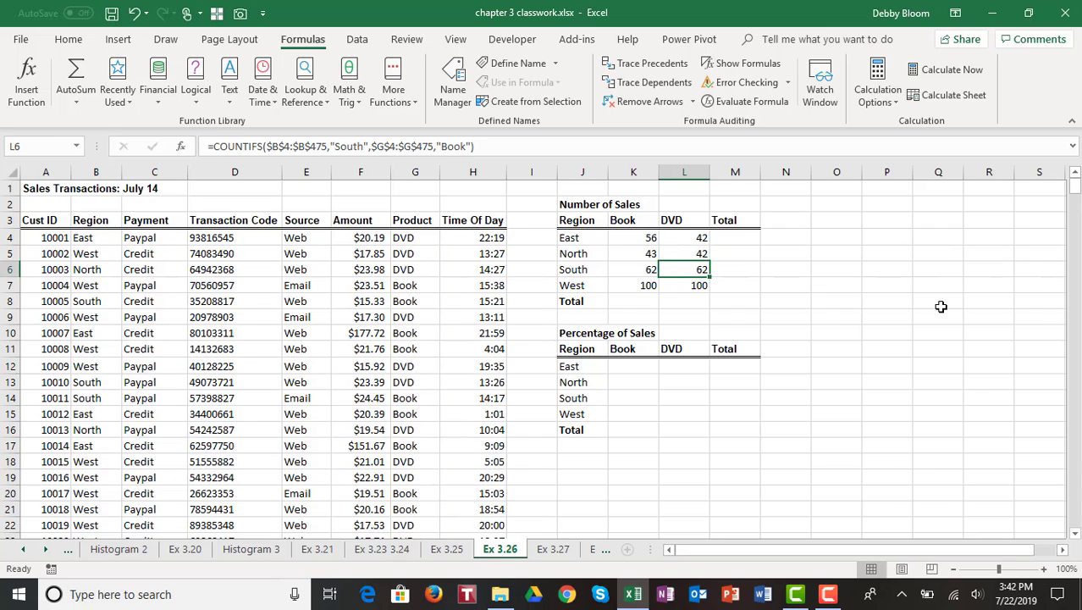
# Change the product criterion in the South row's DVD formula in L6 to "DVD"
pyautogui.doubleClick(684, 270)
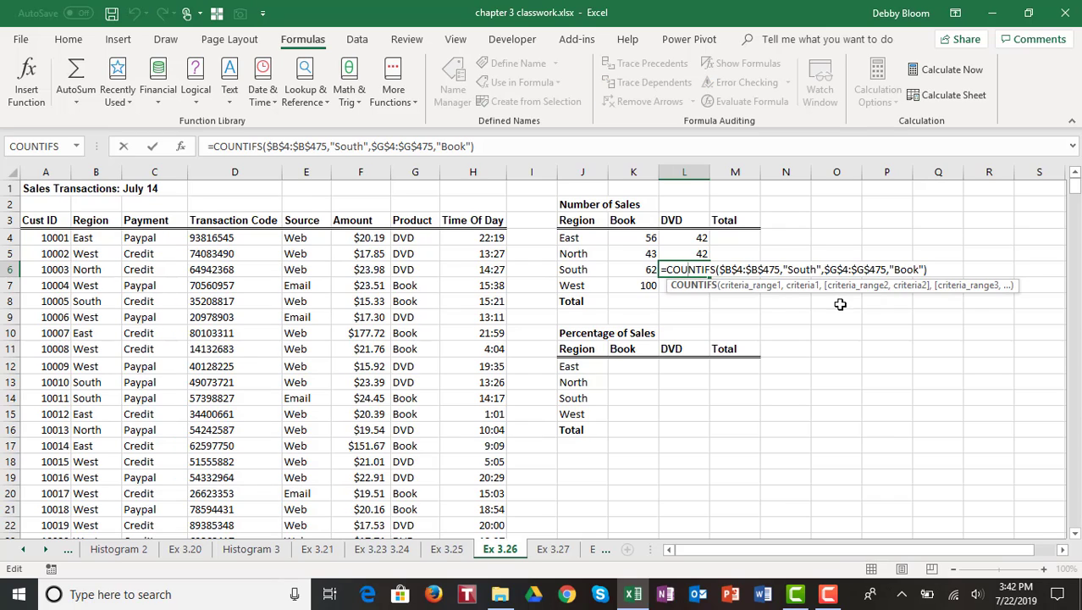
pyautogui.click(919, 269)
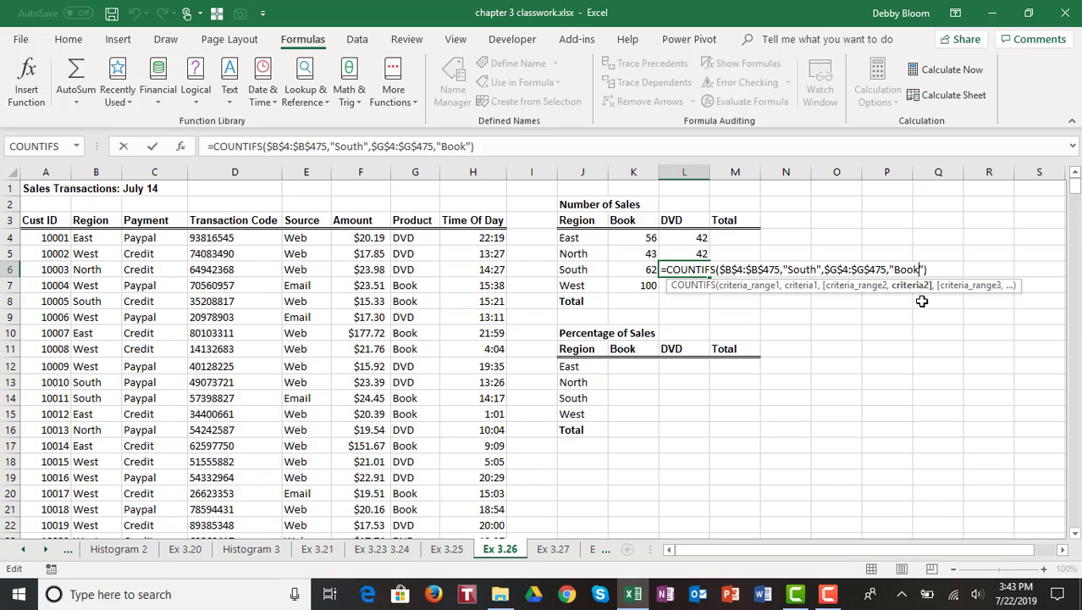
pyautogui.press('BackSpace')
pyautogui.press('BackSpace')
pyautogui.press('BackSpace')
pyautogui.press('BackSpace')
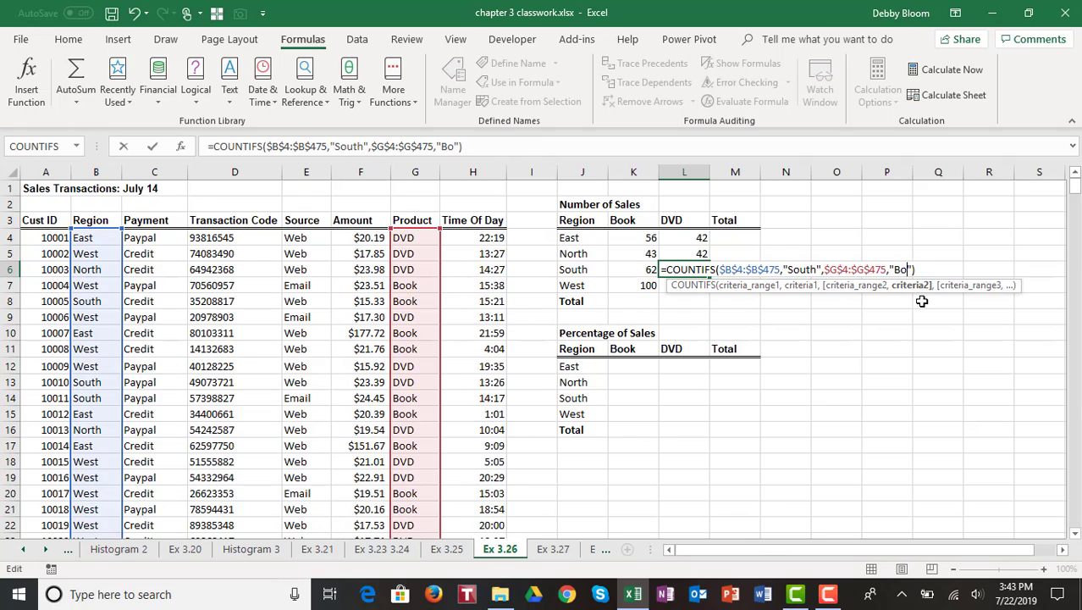
pyautogui.write('DVD')
pyautogui.press('Return')
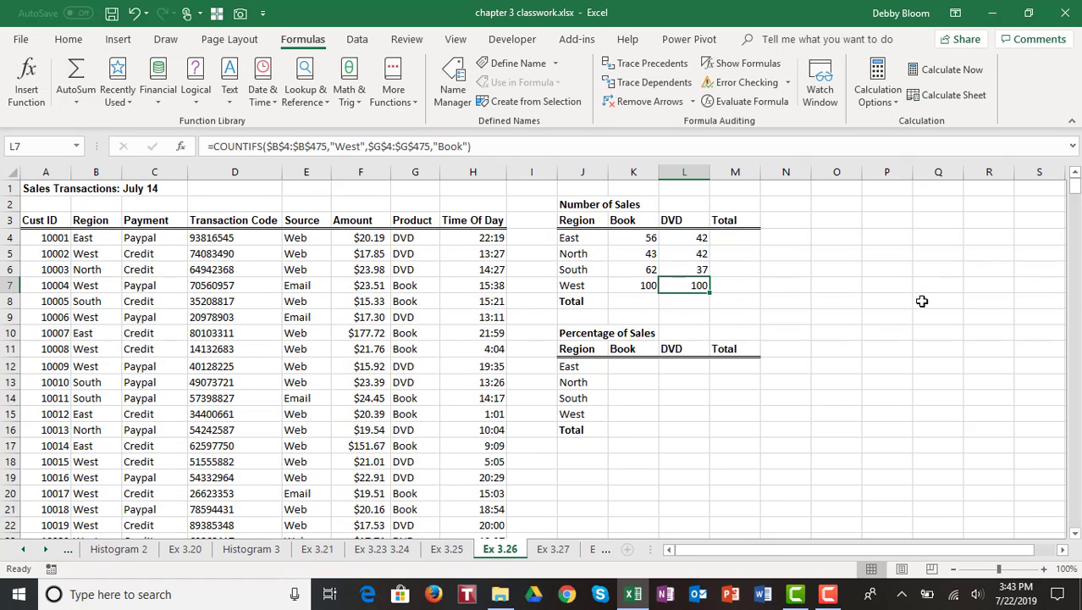
# Change the product criterion in the West row's DVD formula in L7 to "DVD"
pyautogui.doubleClick(686, 284)
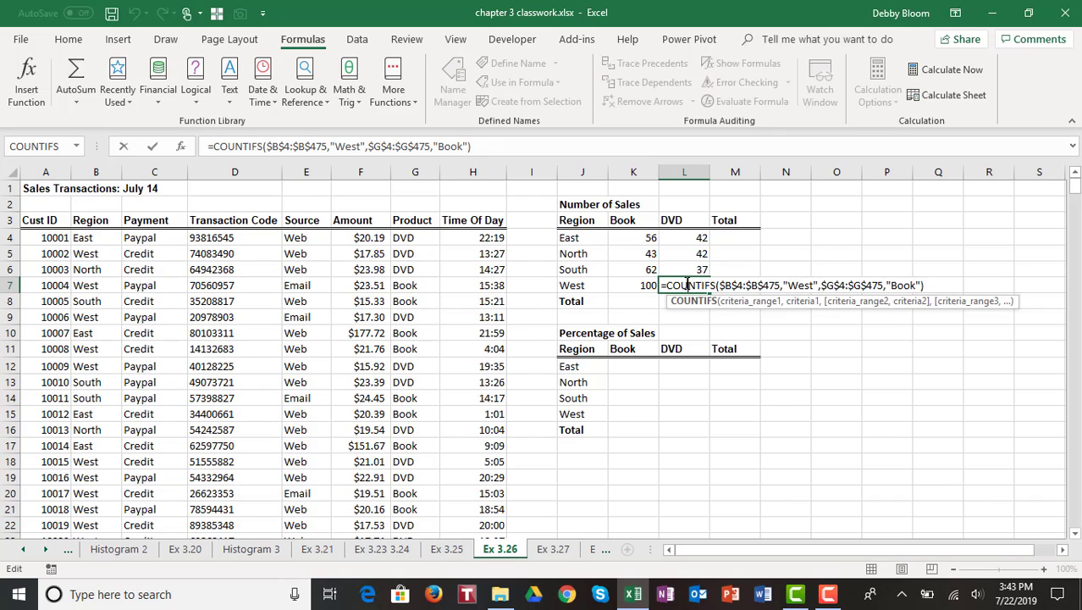
pyautogui.click(916, 285)
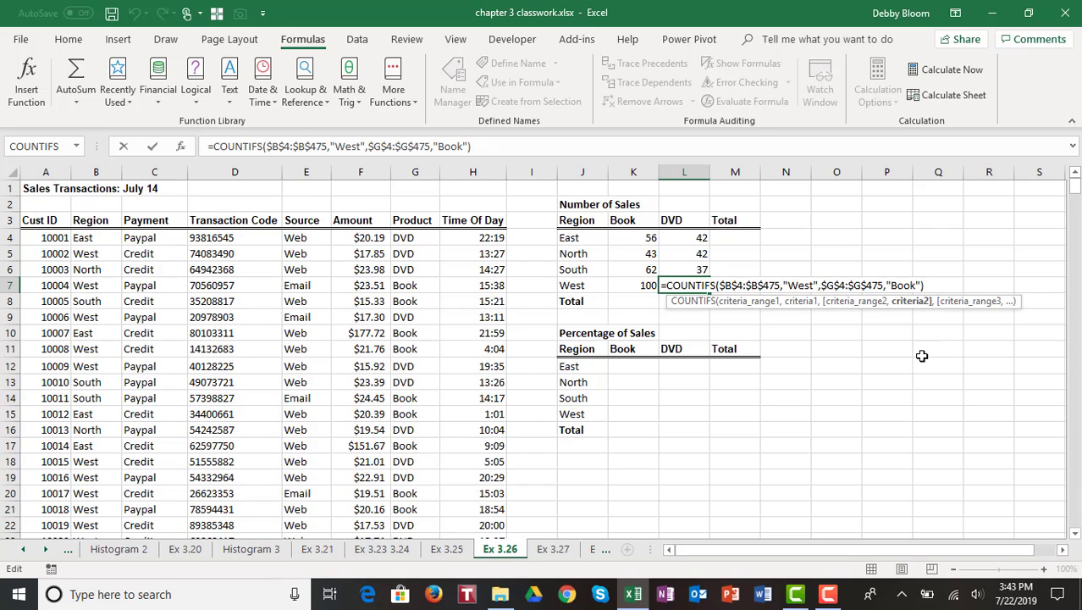
pyautogui.press('BackSpace')
pyautogui.press('BackSpace')
pyautogui.press('BackSpace')
pyautogui.press('BackSpace')
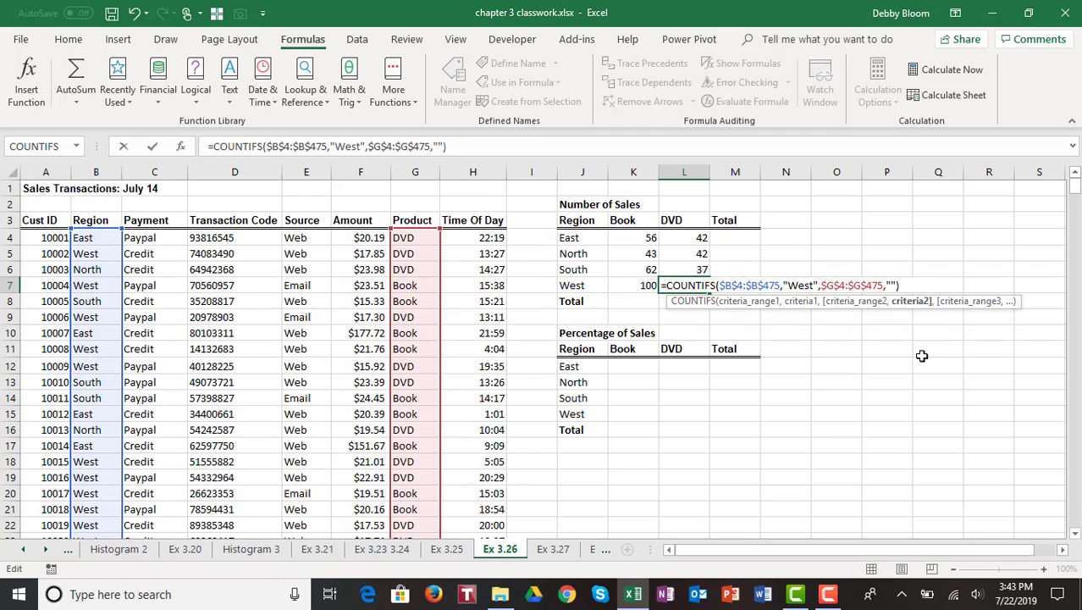
pyautogui.write('DVD')
pyautogui.press('Return')
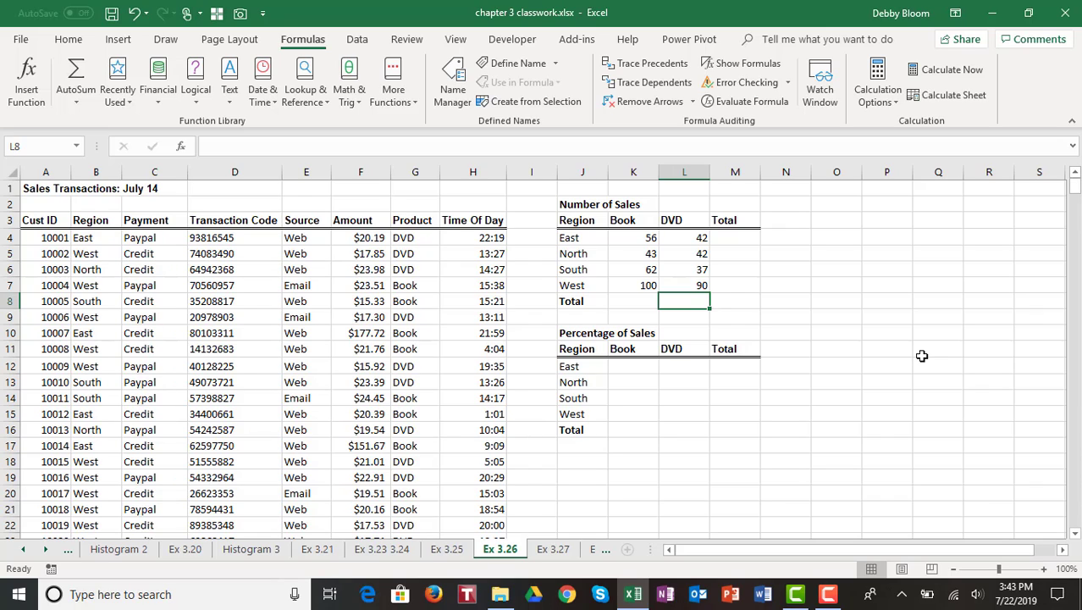
# Sum the Book and DVD columns into the Total row, cells K8:L8, with AutoSum
pyautogui.click(632, 297)
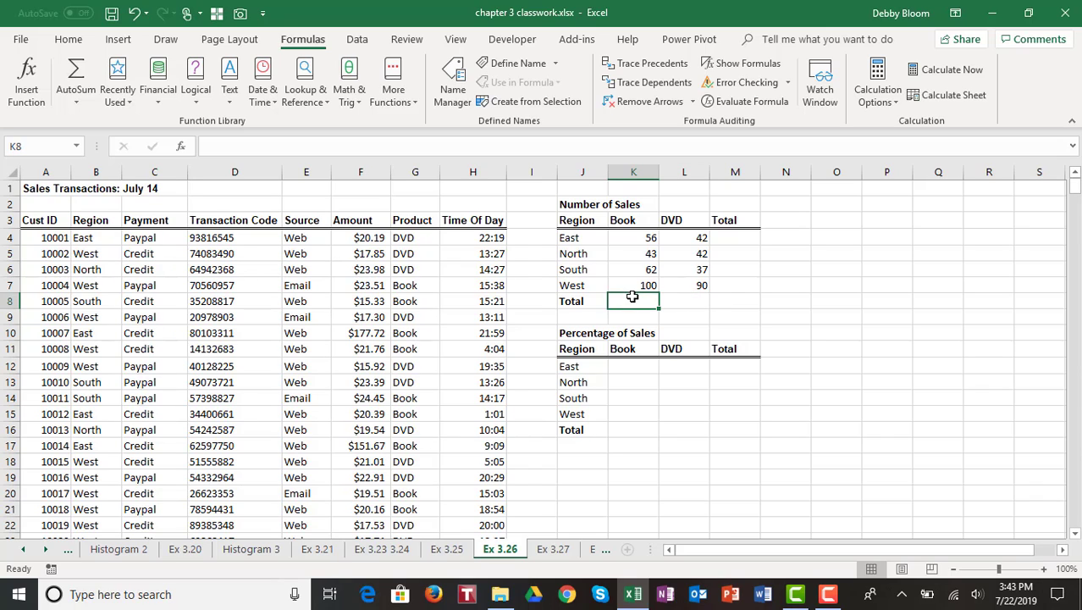
pyautogui.moveTo(632, 297); pyautogui.dragTo(678, 298)
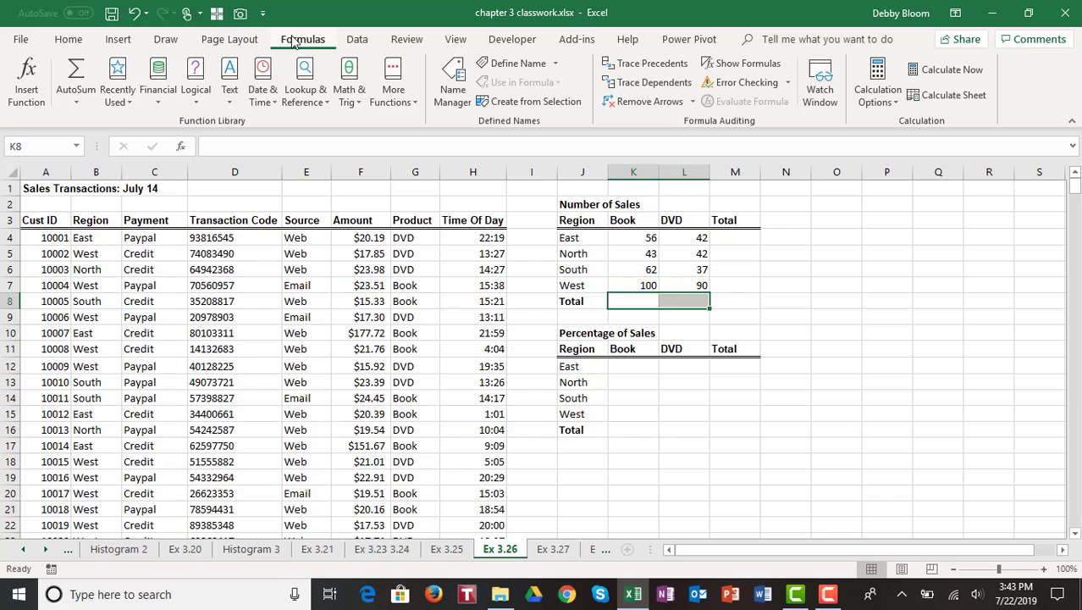
pyautogui.click(77, 105)
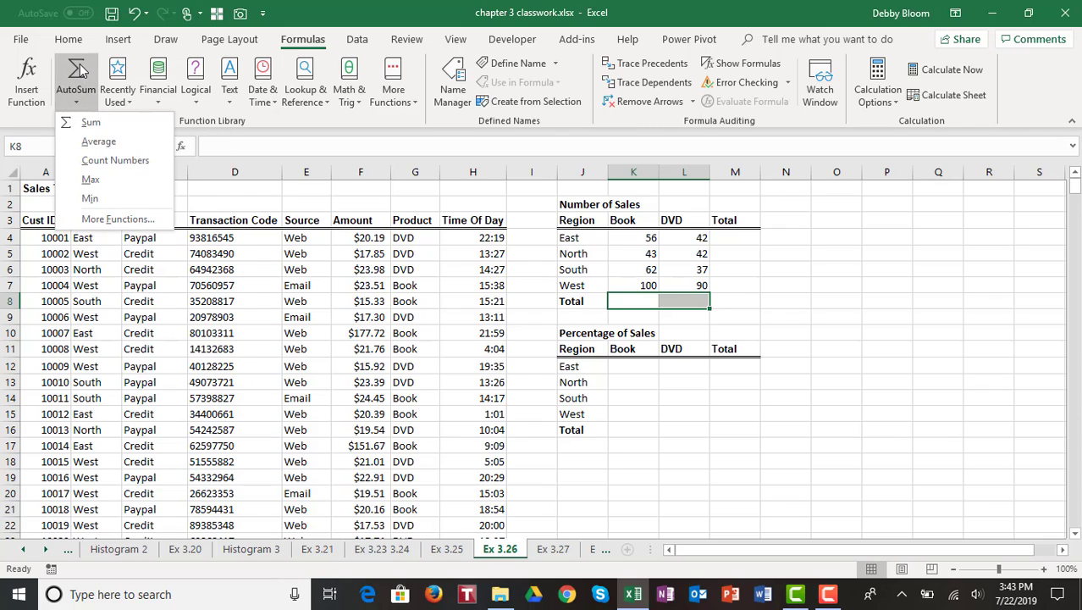
pyautogui.click(80, 70)
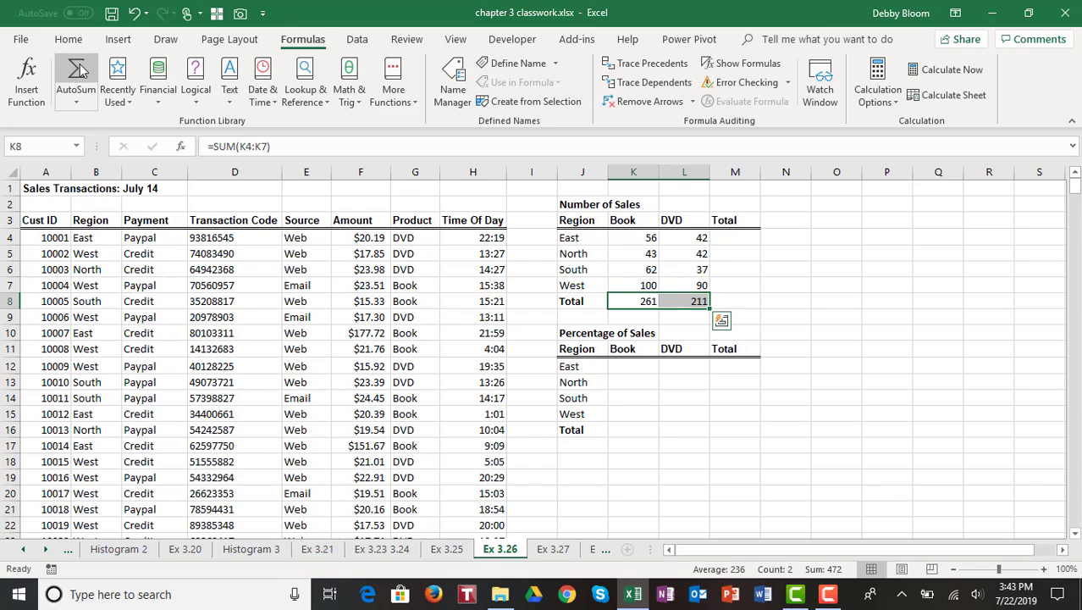
# Sum each region row and the Total row into the Total column, cells M4:M8, with AutoSum
pyautogui.click(737, 237)
pyautogui.moveTo(738, 237); pyautogui.dragTo(745, 303)
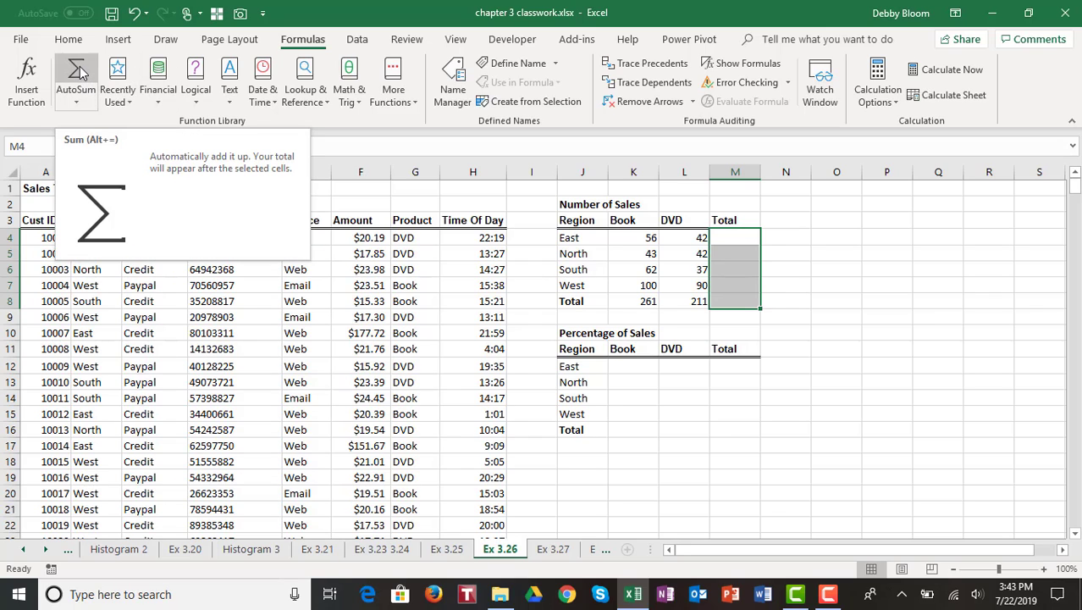
pyautogui.click(80, 93)
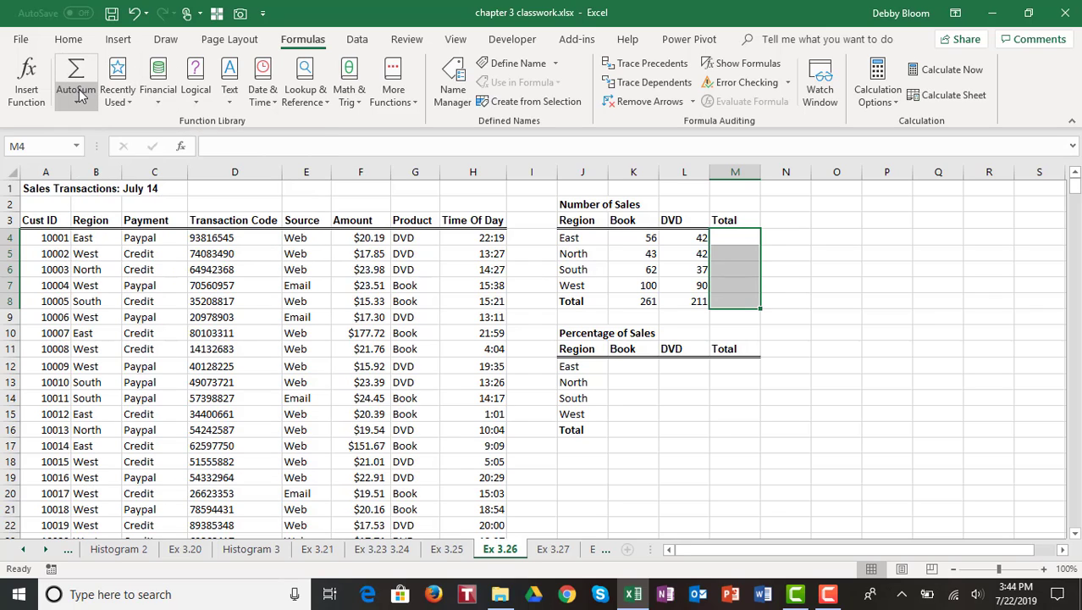
pyautogui.click(77, 70)
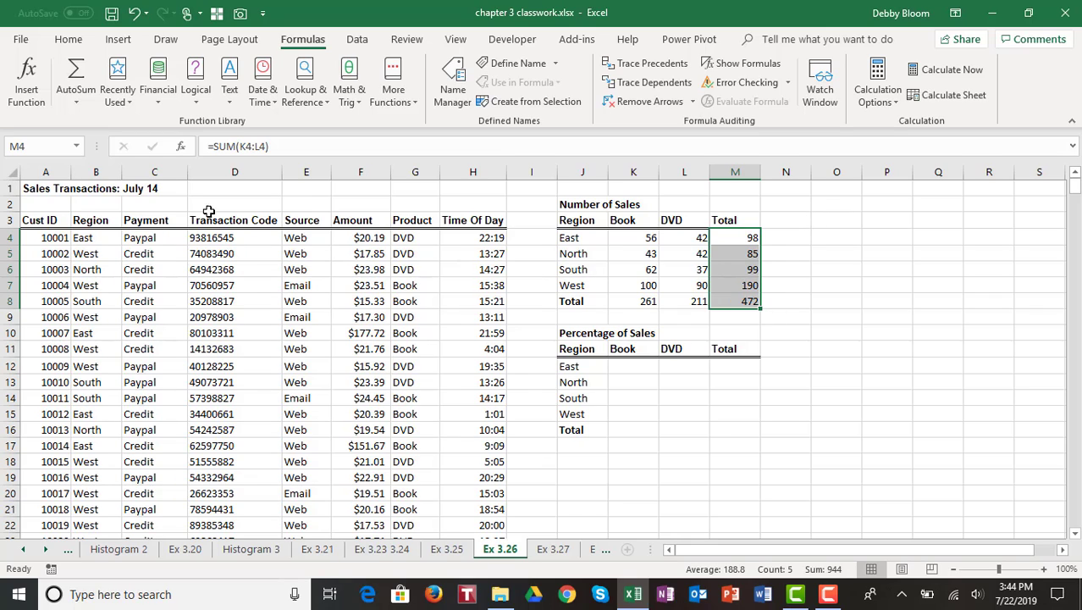
pyautogui.click(52, 188)
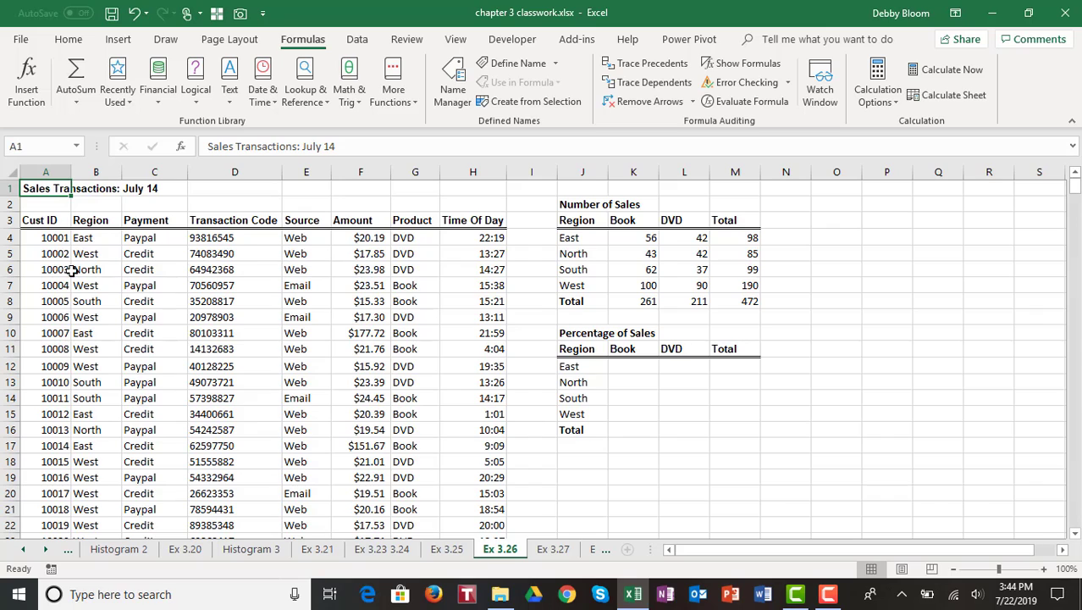
pyautogui.click(169, 317)
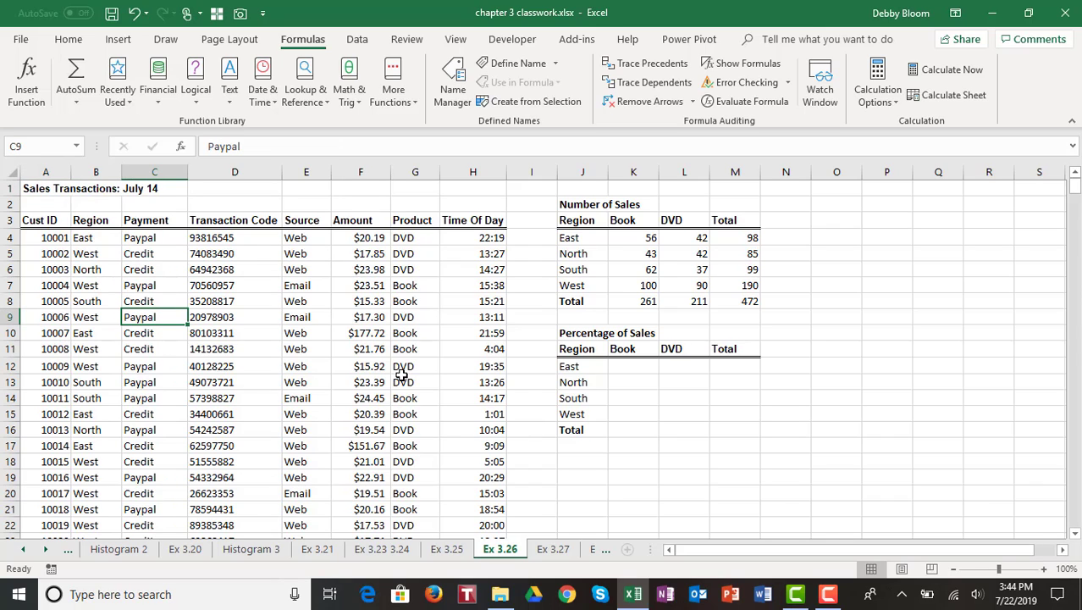
pyautogui.click(219, 300)
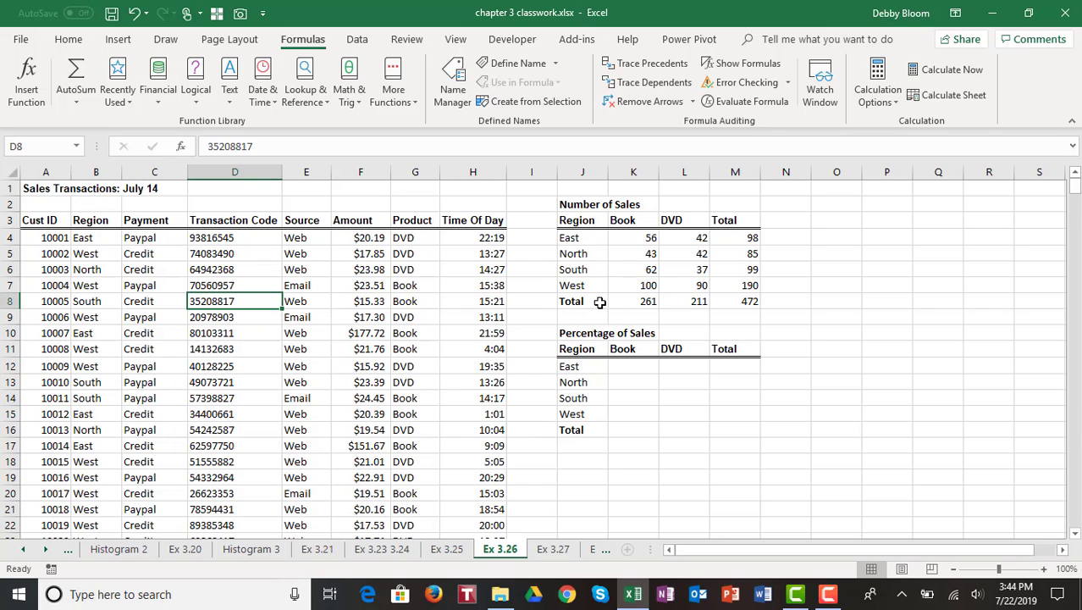
# Insert a PivotTable from the sales data in A3:H475, placed on the existing worksheet at cell O2
pyautogui.click(120, 319)
pyautogui.click(249, 330)
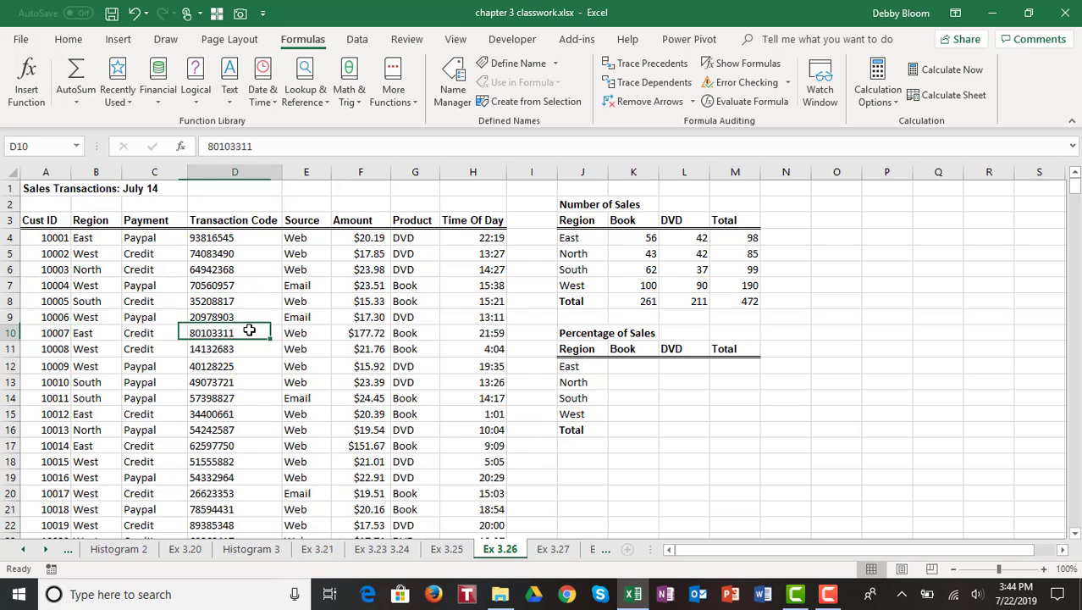
pyautogui.click(364, 348)
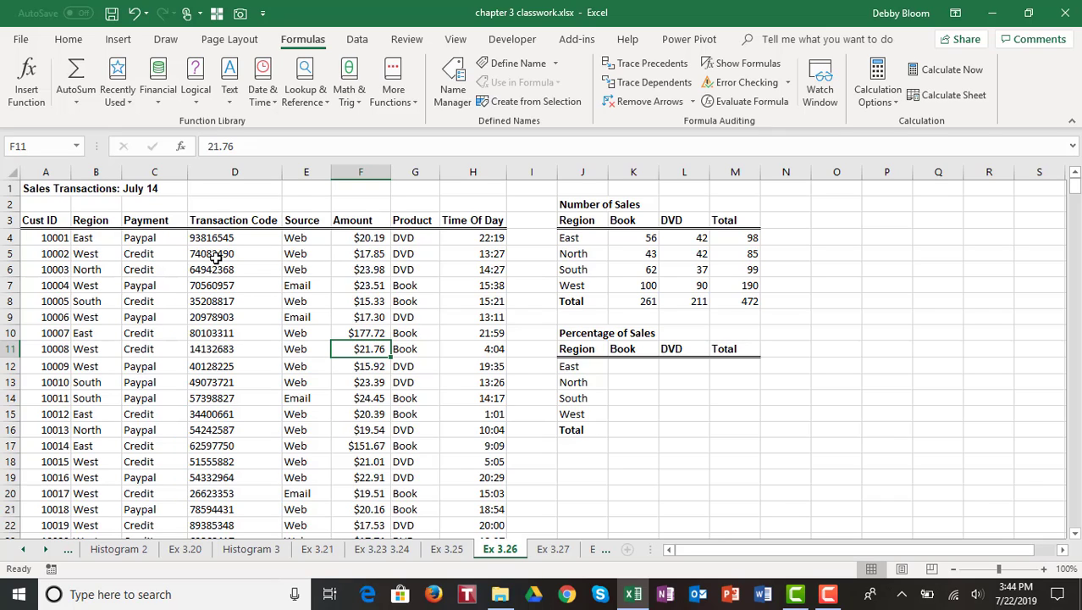
pyautogui.click(120, 40)
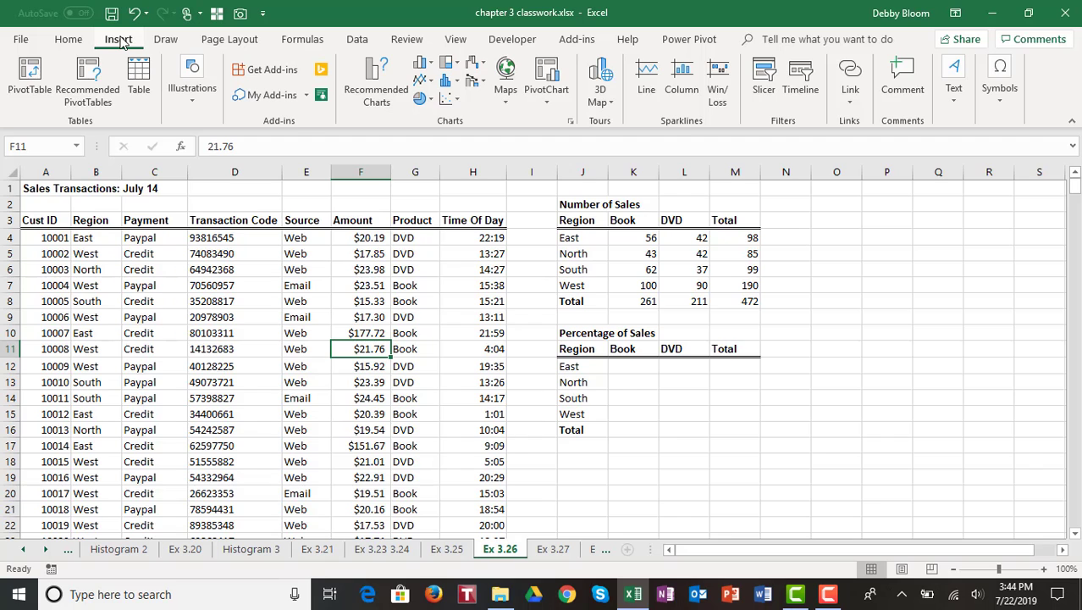
pyautogui.click(30, 72)
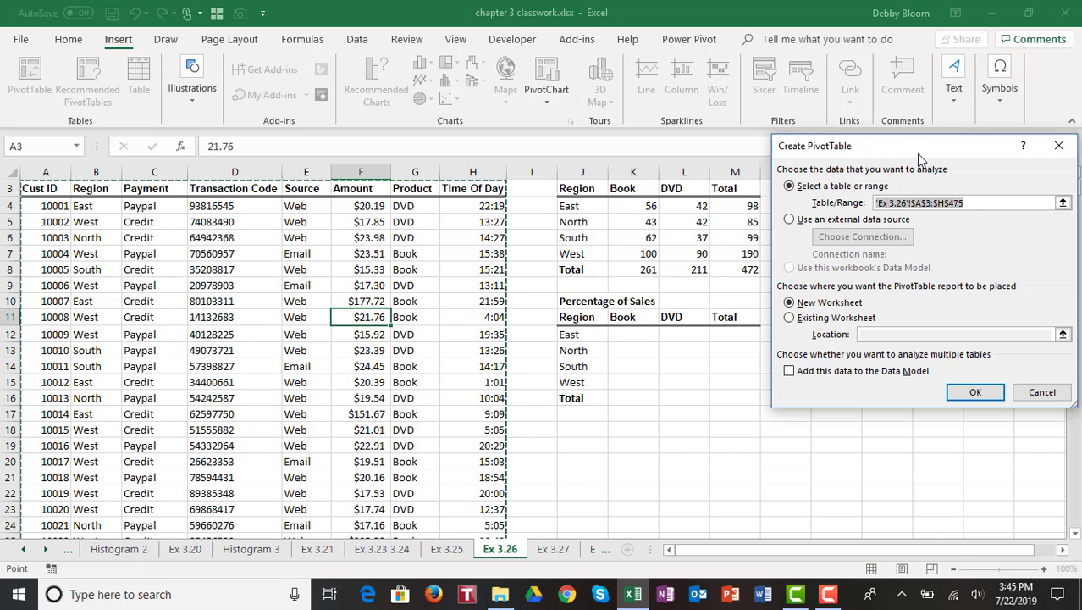
pyautogui.moveTo(920, 159); pyautogui.dragTo(278, 208)
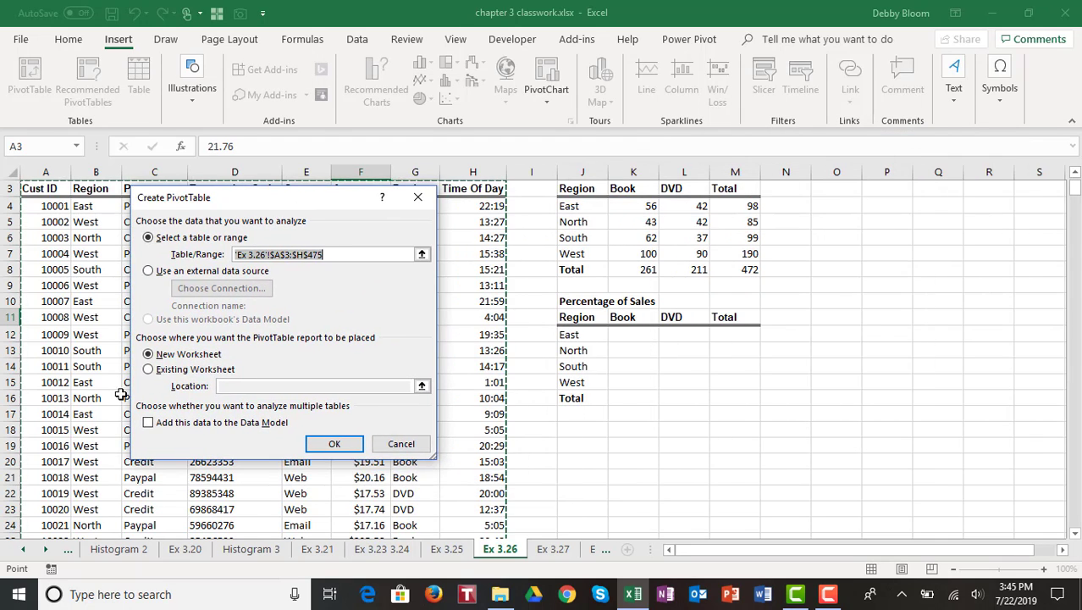
pyautogui.click(148, 370)
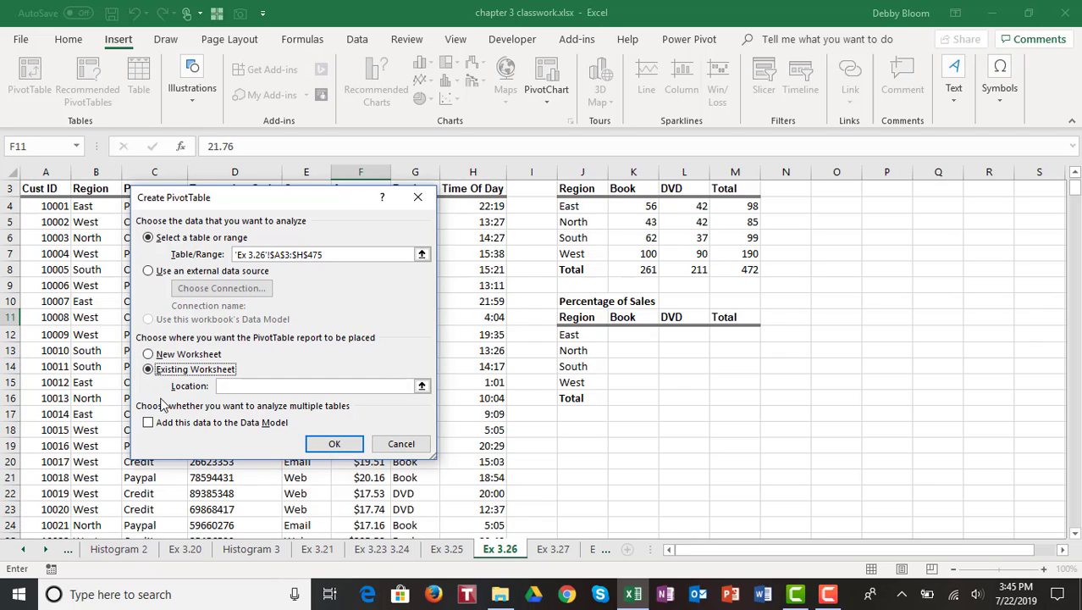
pyautogui.click(229, 386)
pyautogui.scroll(1, 1009, 387)
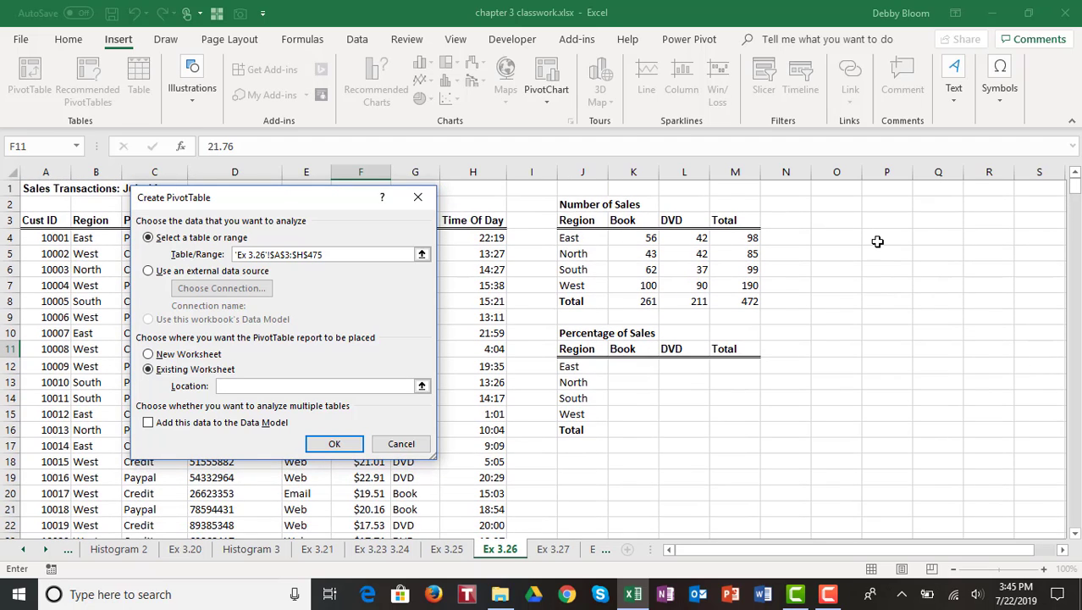
pyautogui.click(844, 207)
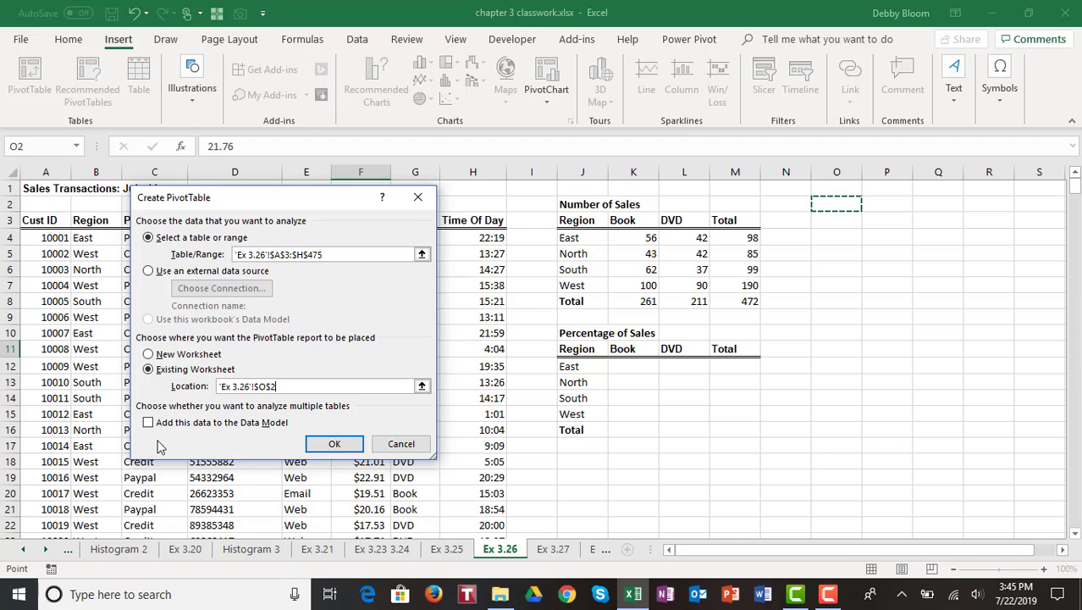
pyautogui.click(330, 446)
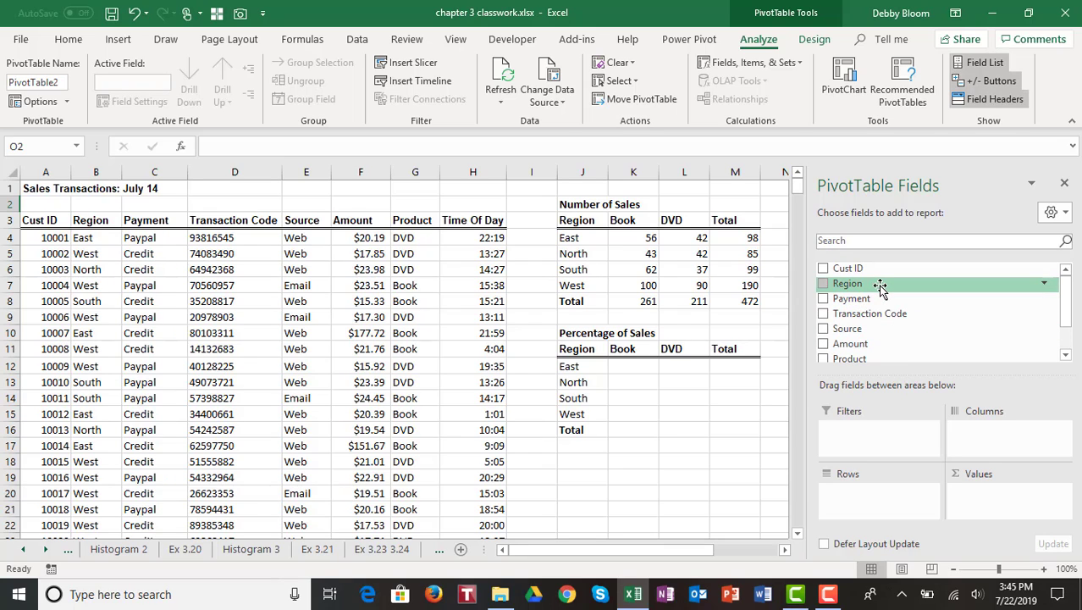
# Lay out the PivotTable with Region as rows, Product as columns and Amount as values
pyautogui.moveTo(881, 288); pyautogui.dragTo(867, 499)
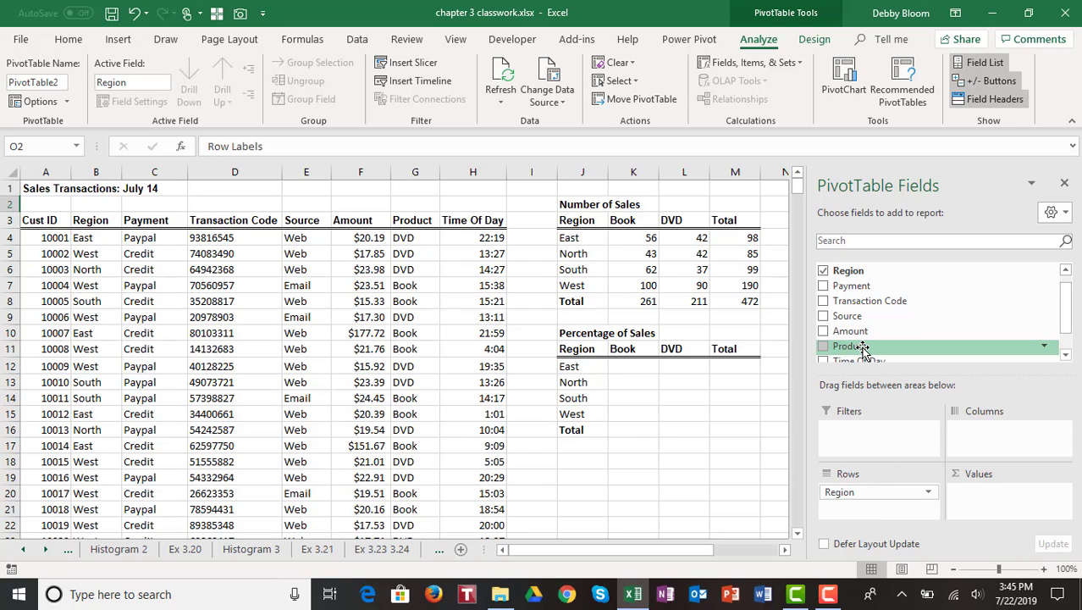
pyautogui.moveTo(863, 349); pyautogui.dragTo(984, 436)
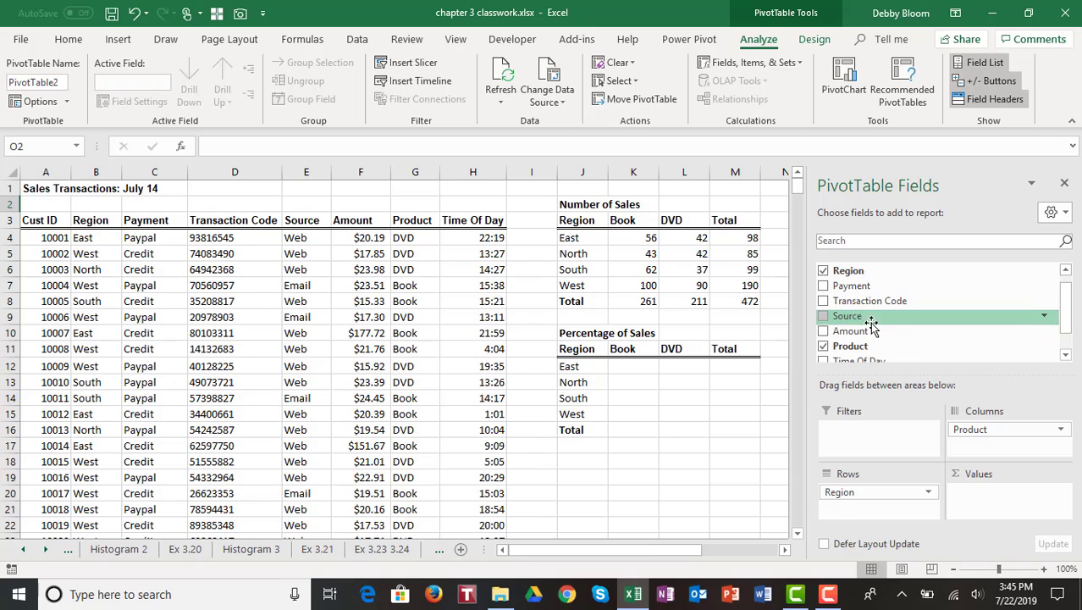
pyautogui.moveTo(860, 332); pyautogui.dragTo(971, 498)
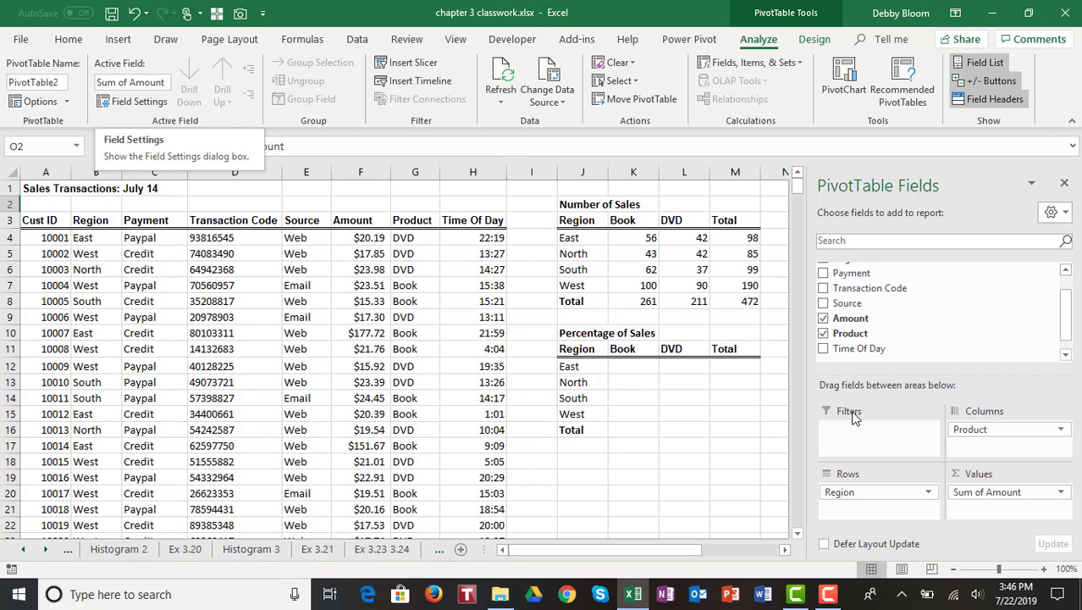
# Summarize the PivotTable's Amount values by Count and close the field list to show the whole table
pyautogui.click(1061, 495)
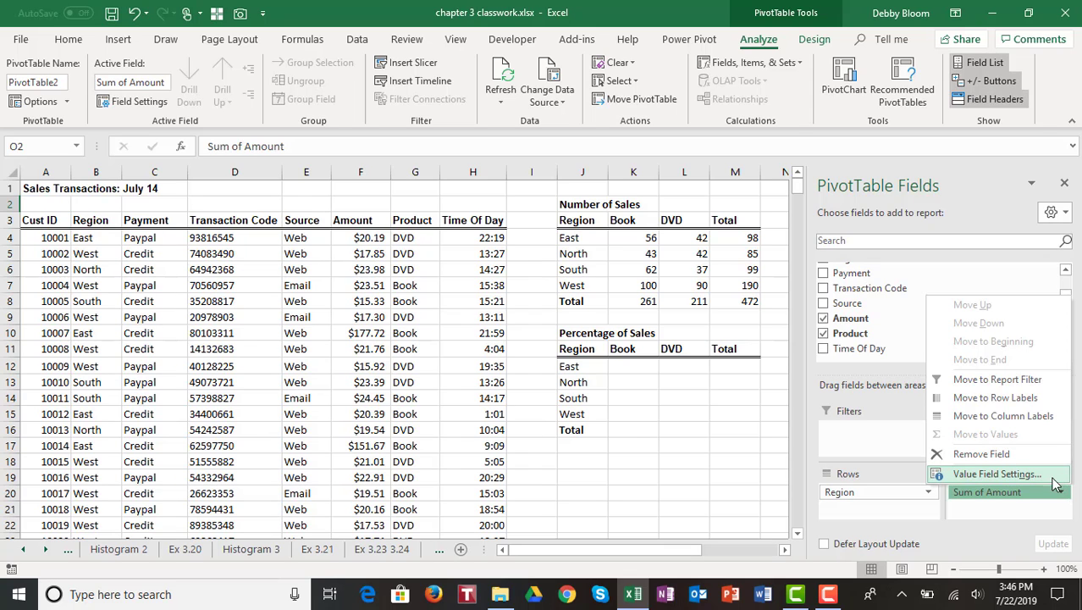
pyautogui.click(997, 474)
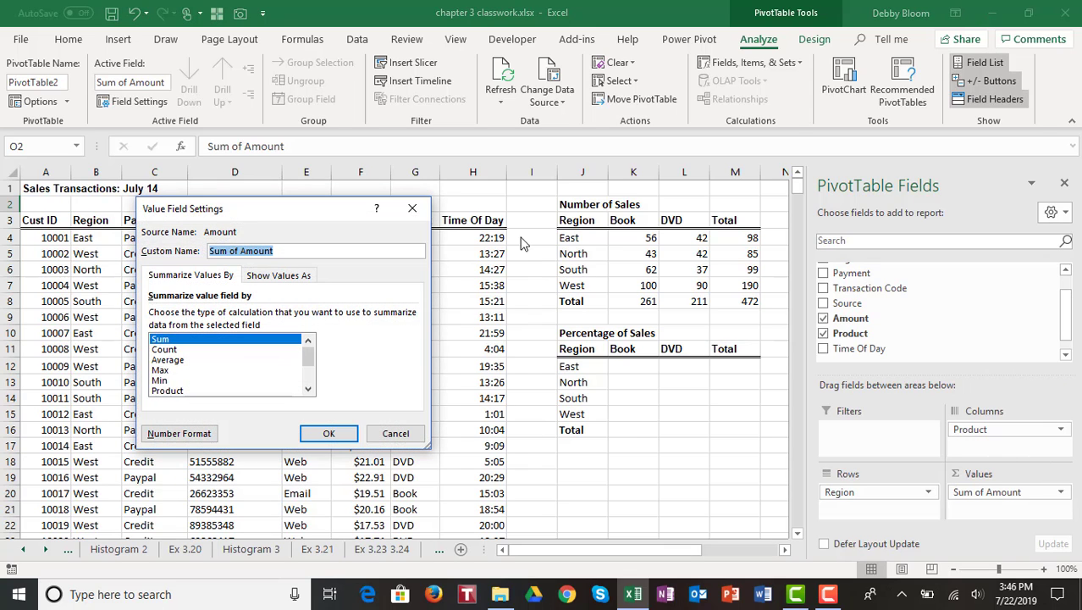
pyautogui.click(413, 208)
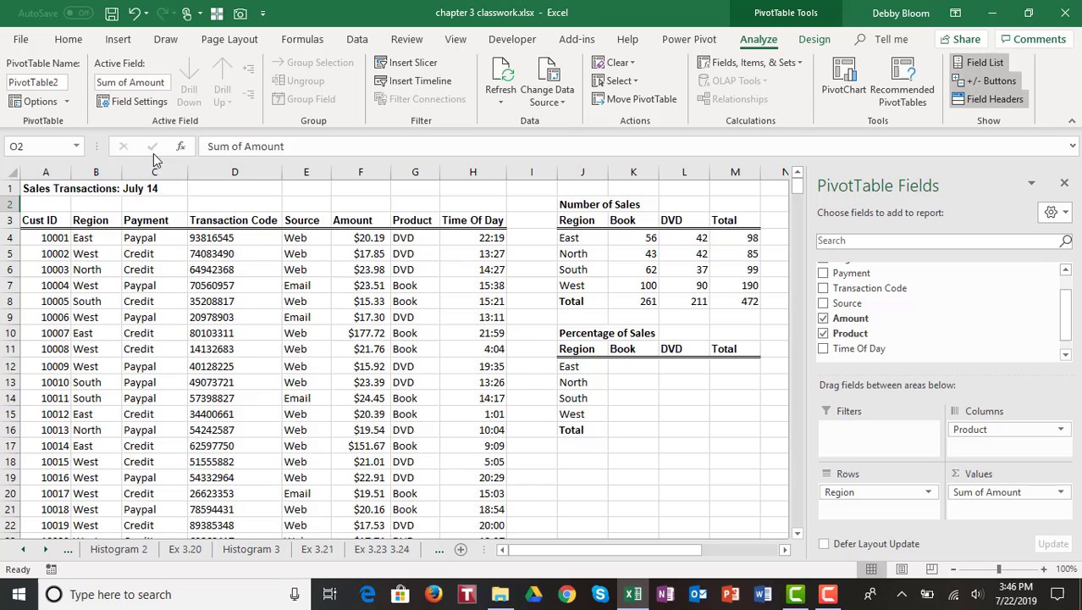
pyautogui.click(159, 103)
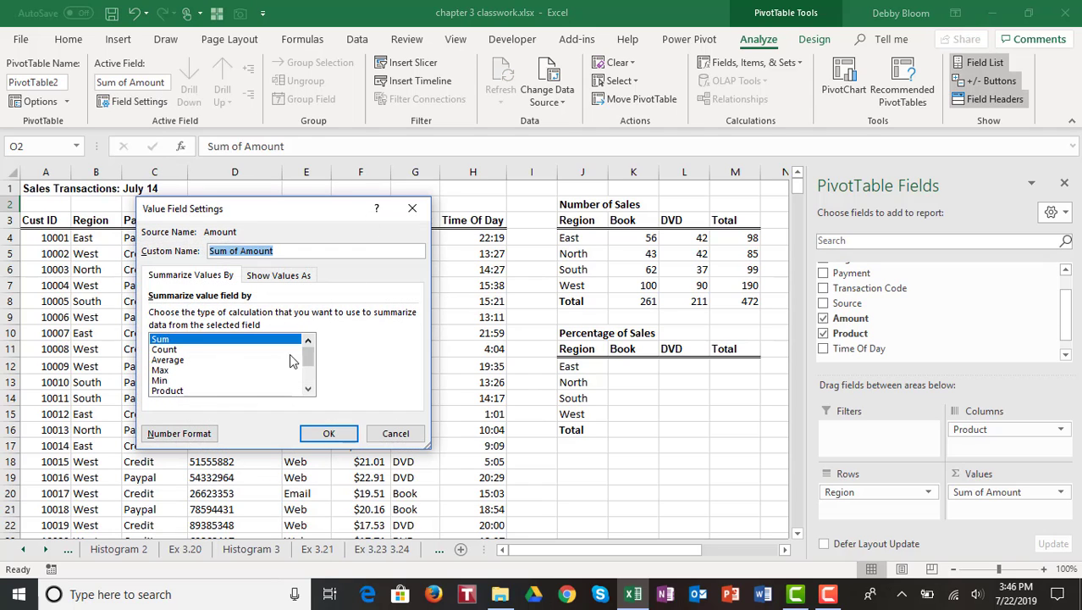
pyautogui.click(166, 350)
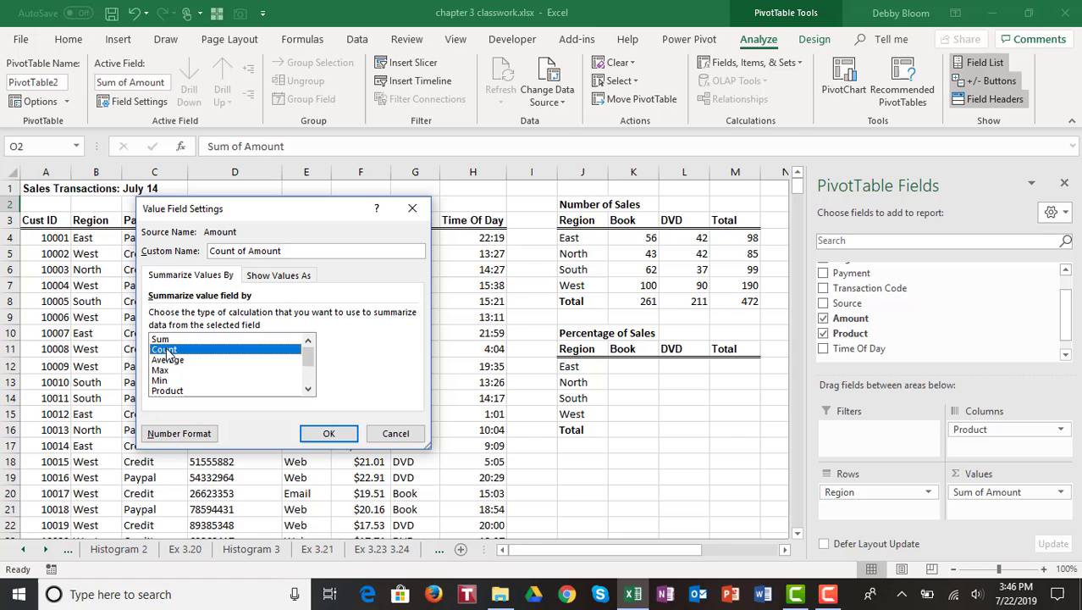
pyautogui.click(331, 433)
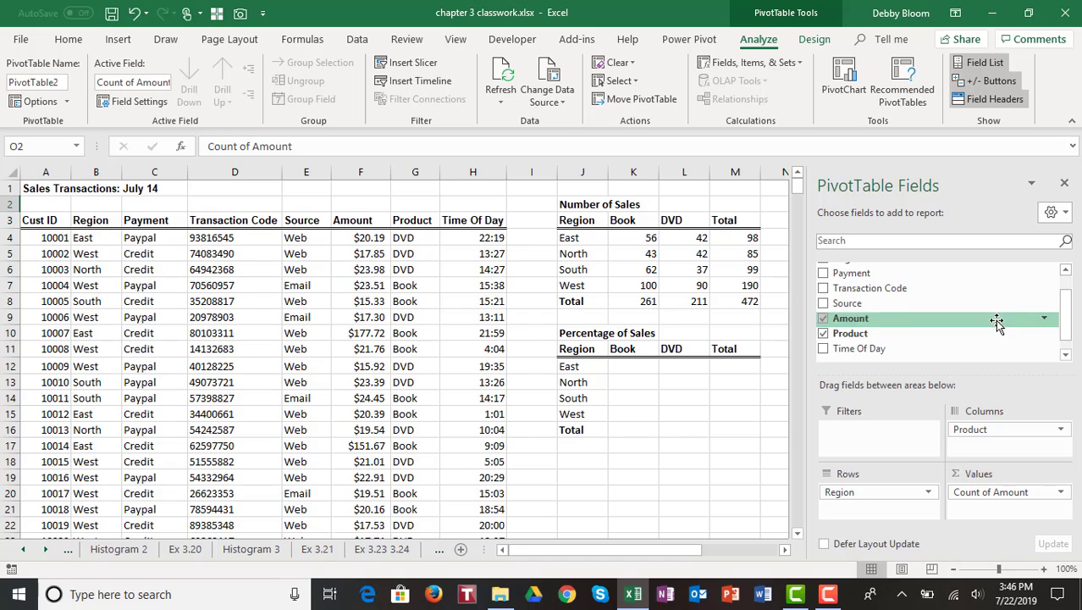
pyautogui.click(1065, 185)
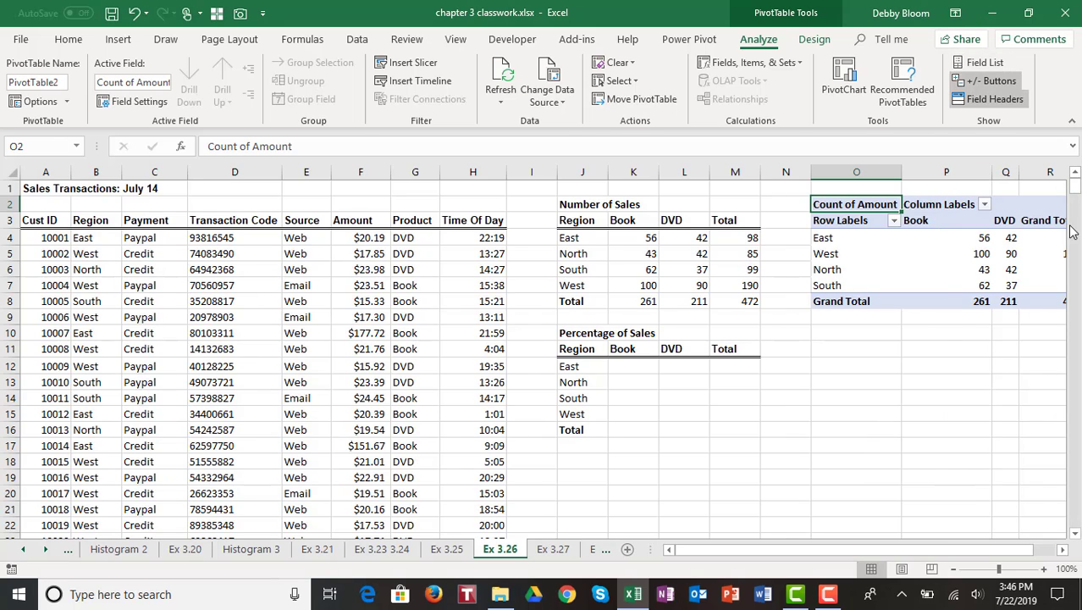
pyautogui.click(1063, 550)
pyautogui.click(1063, 550)
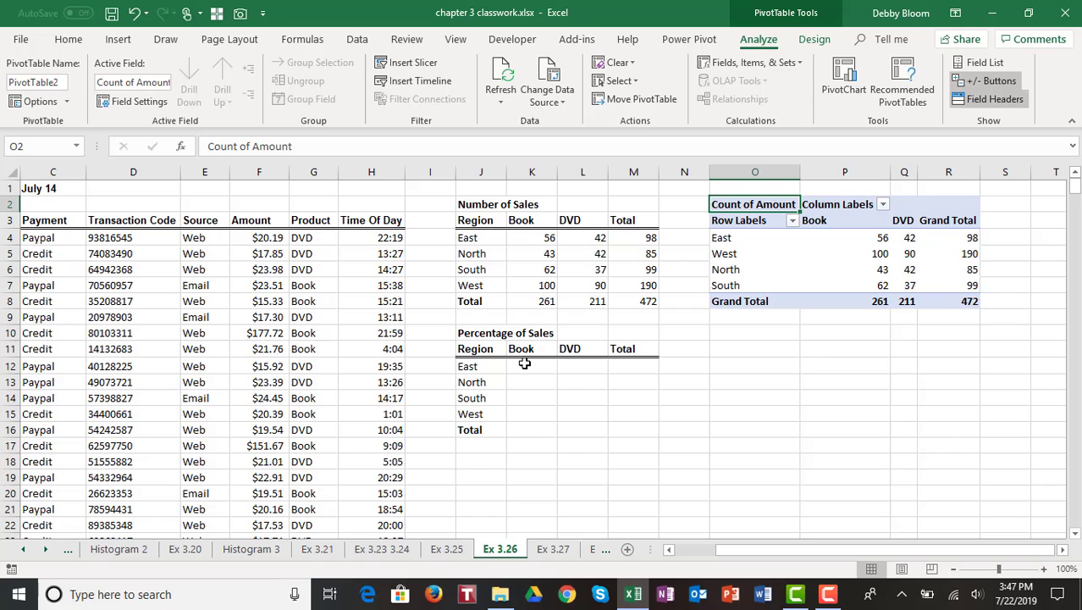
pyautogui.click(531, 239)
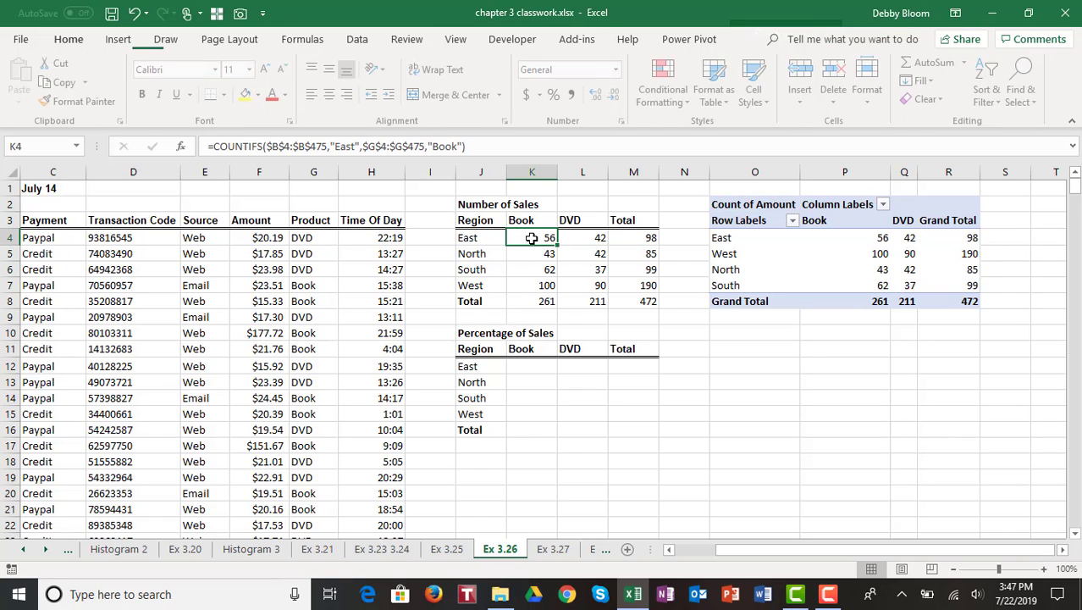
pyautogui.click(650, 237)
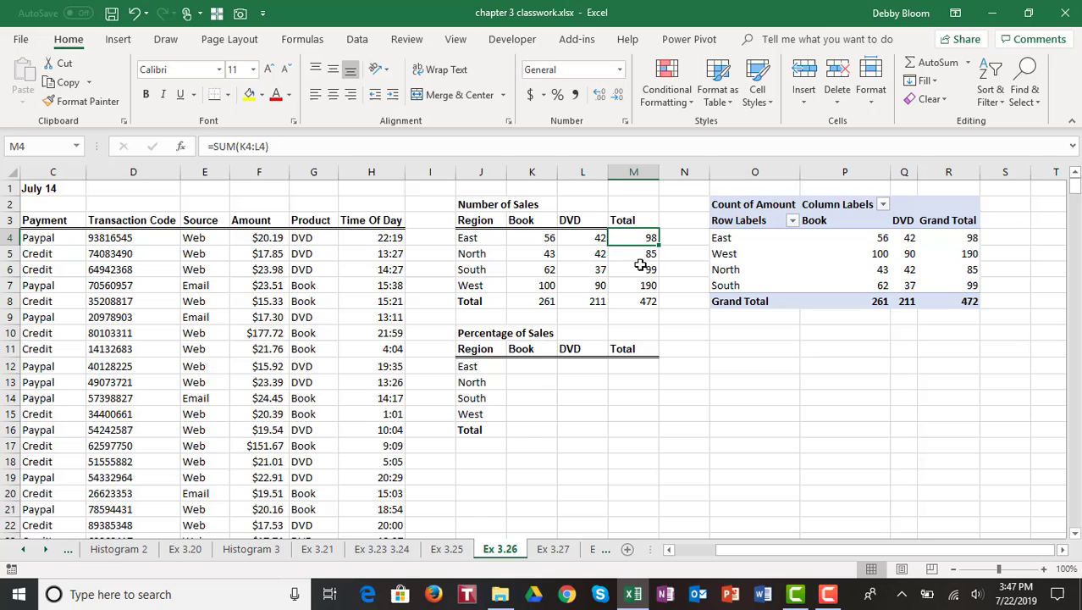
pyautogui.click(595, 238)
pyautogui.click(646, 238)
# Enter the formula =K4/$M4 in K12 to calculate the East region's Book percentage with the total's column fixed
pyautogui.click(540, 364)
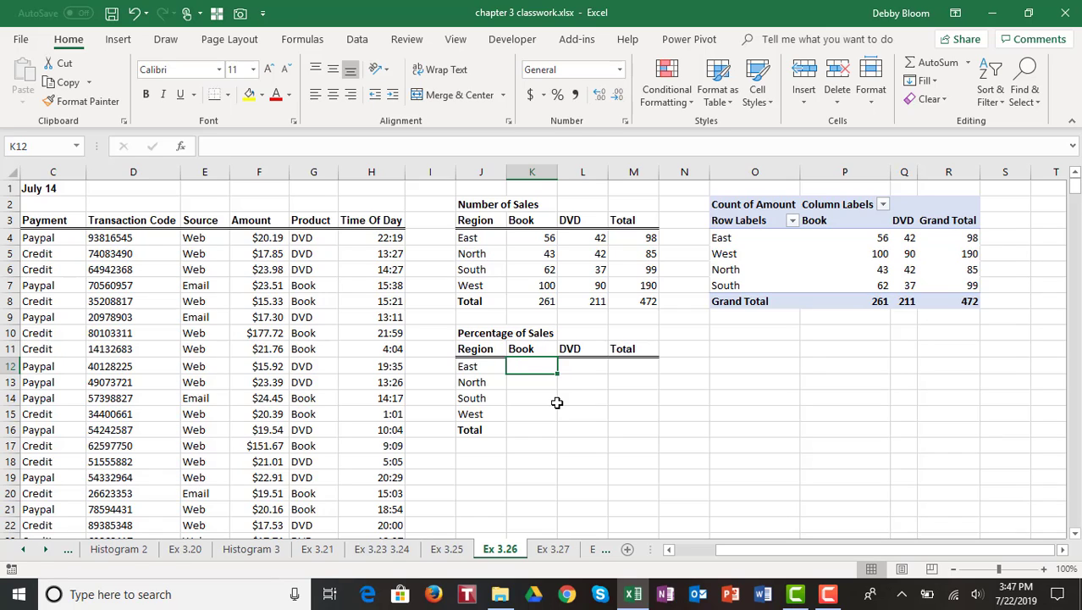
pyautogui.write('=')
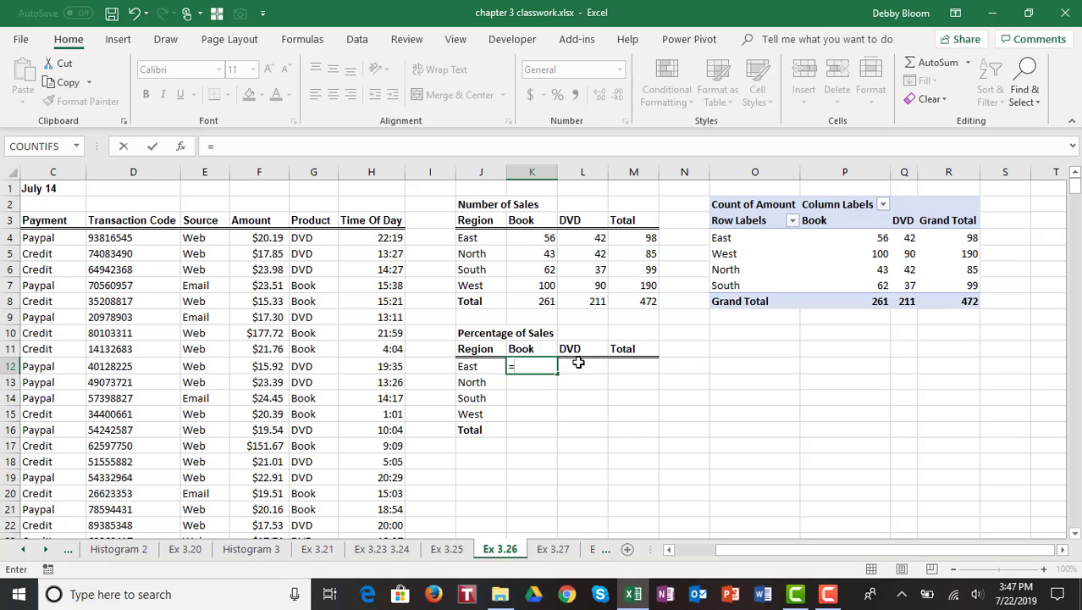
pyautogui.click(532, 240)
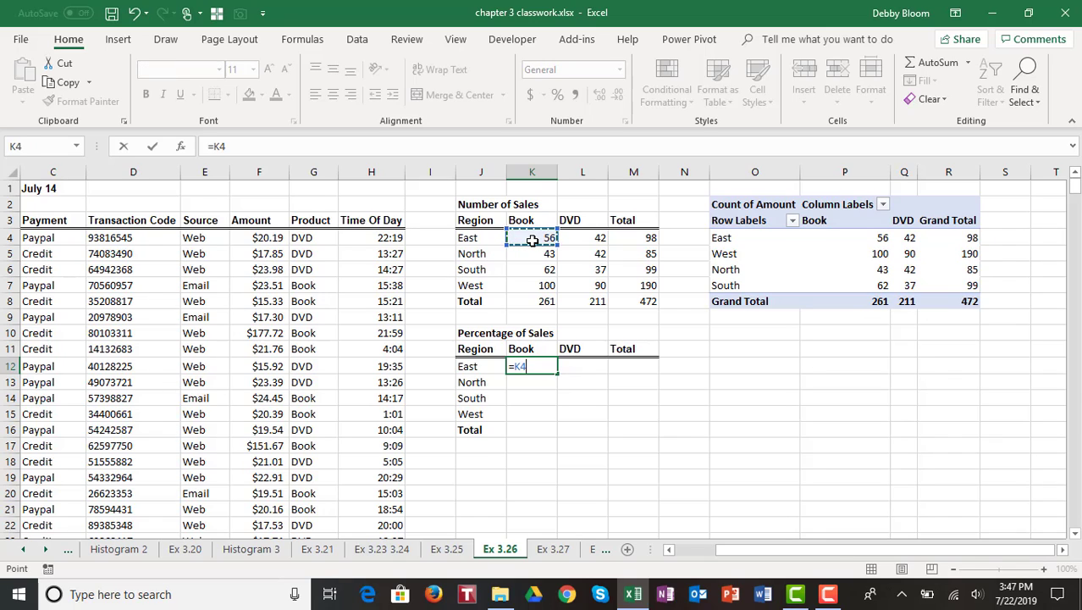
pyautogui.write('/')
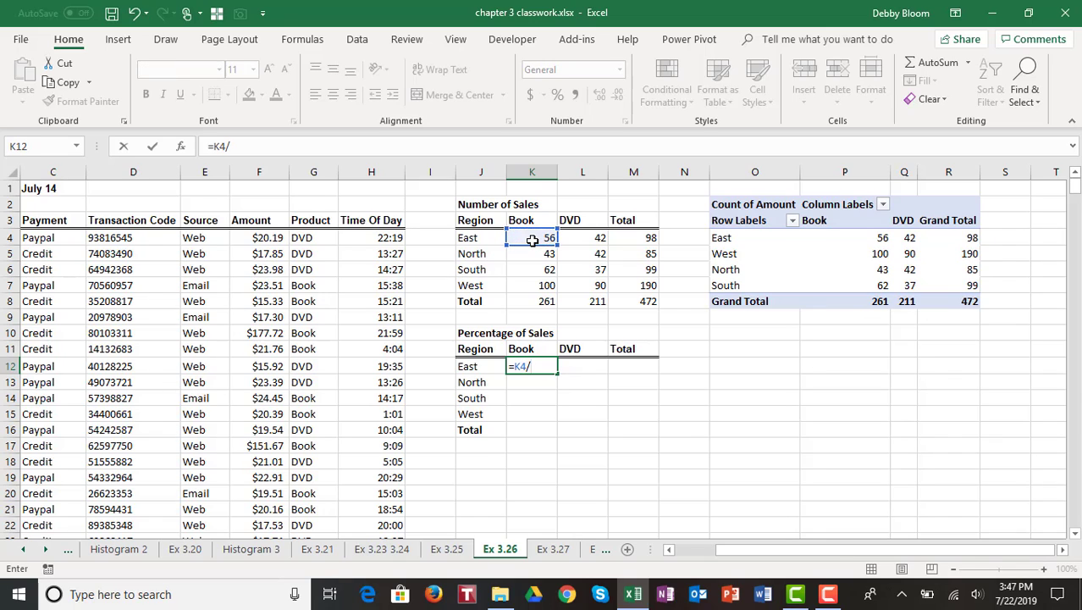
pyautogui.click(644, 242)
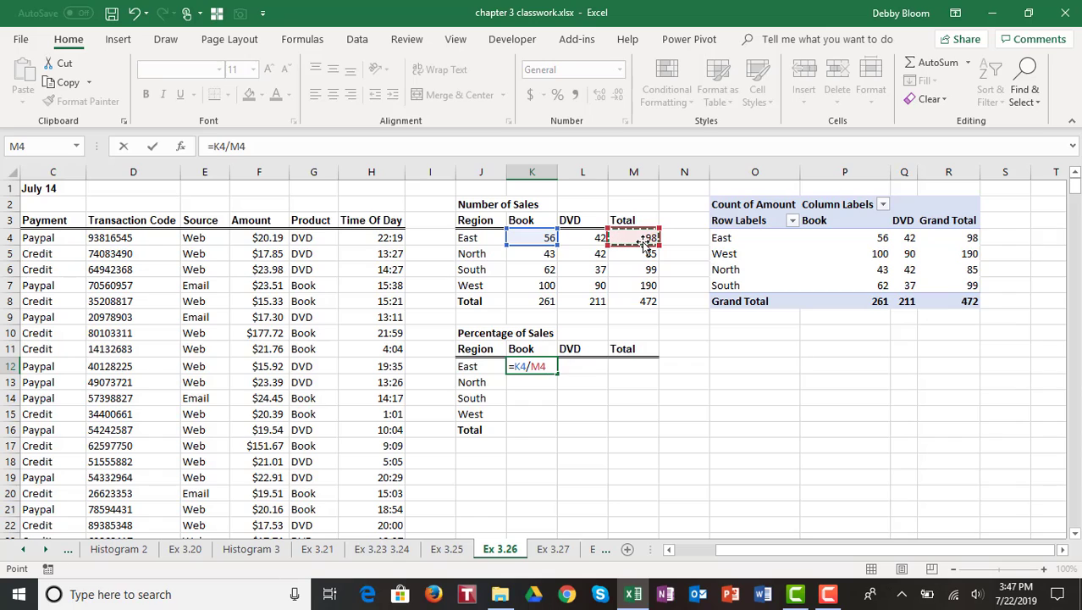
pyautogui.press('F4')
pyautogui.press('F4')
pyautogui.press('F4')
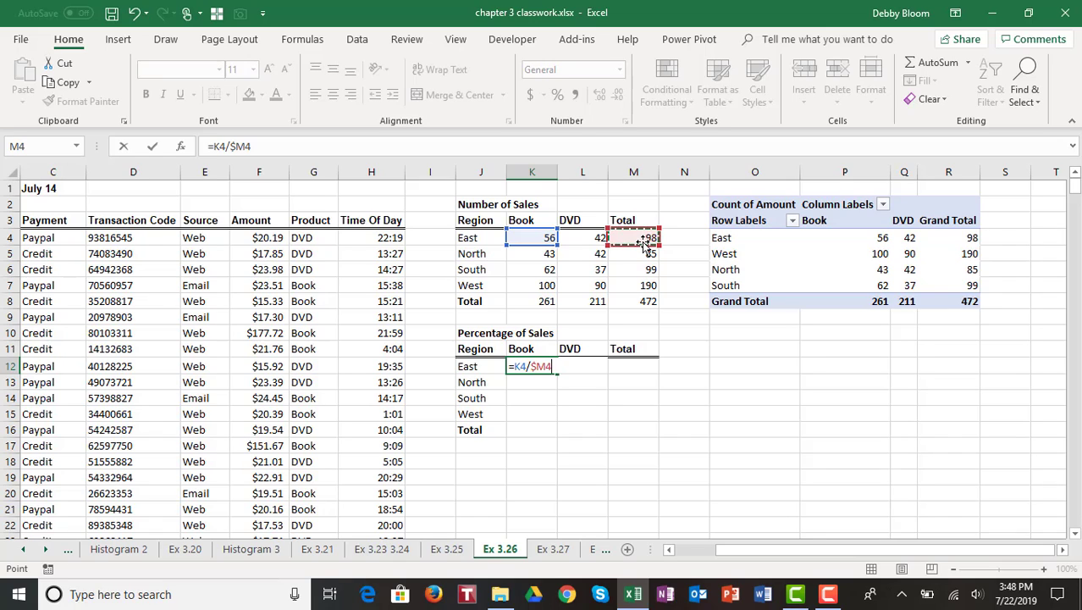
pyautogui.press('Return')
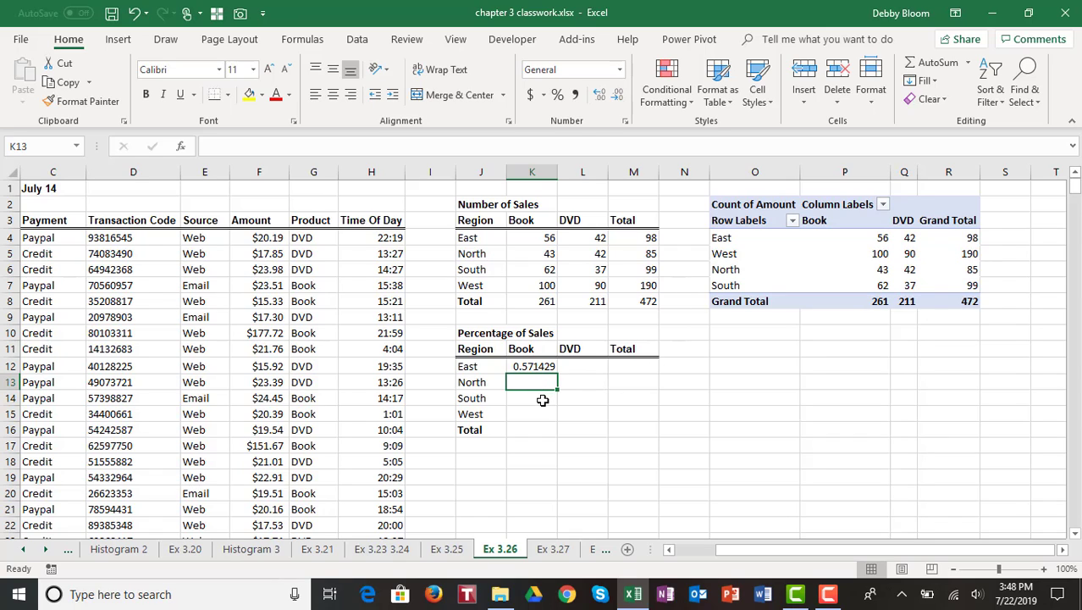
# Format the East Book percentage in K12 as a percentage with one decimal place
pyautogui.click(538, 366)
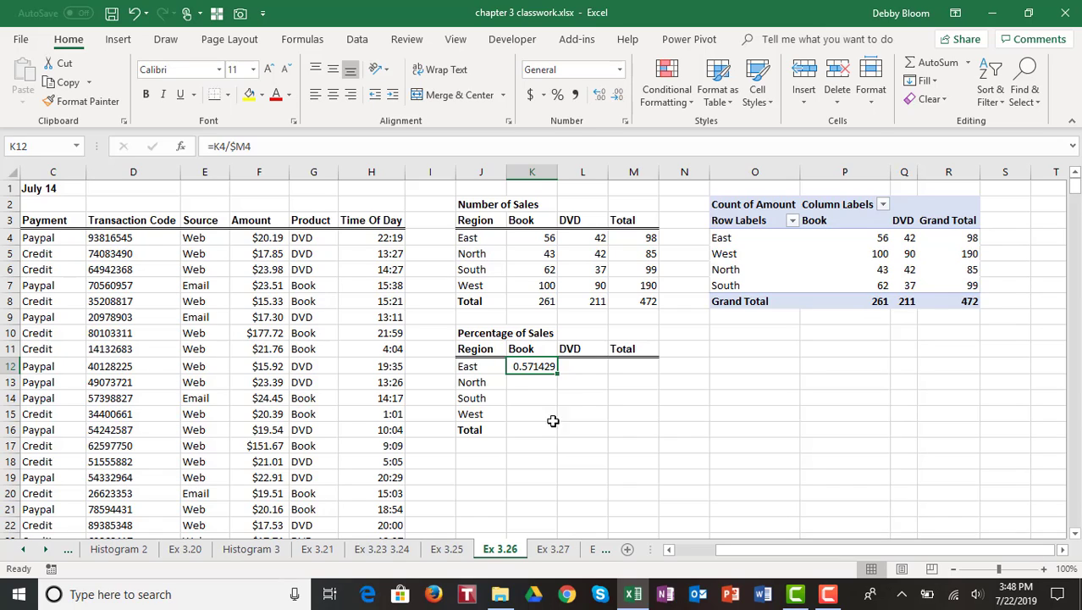
pyautogui.click(66, 82)
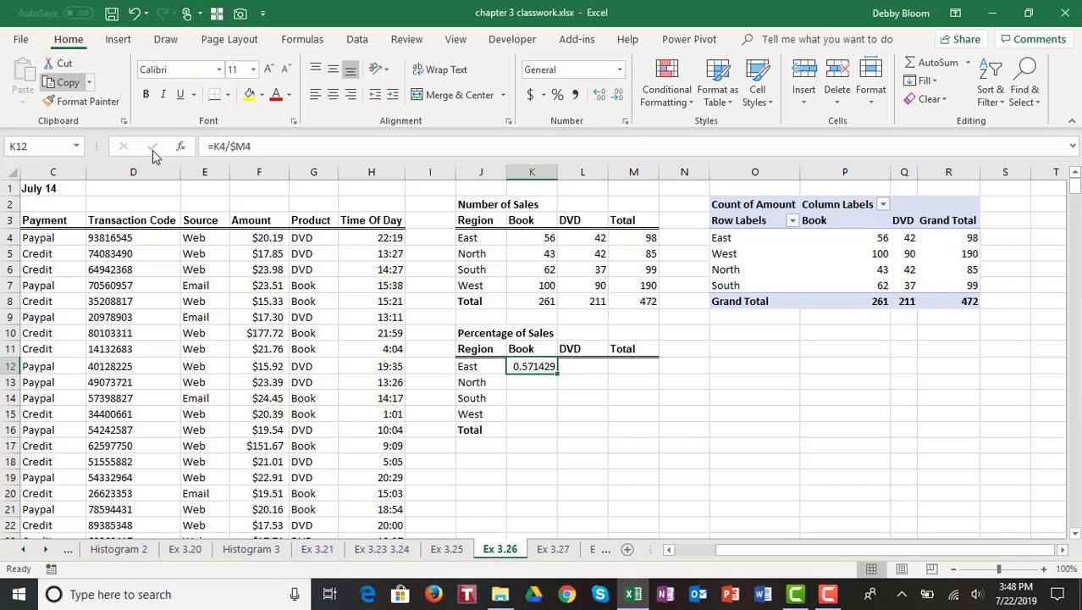
pyautogui.click(558, 95)
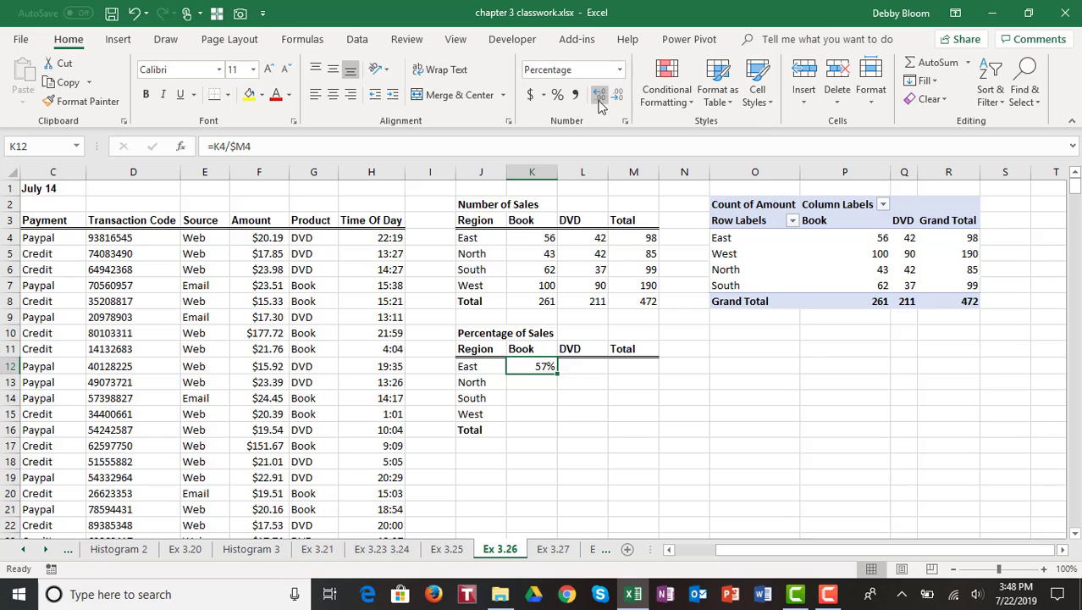
pyautogui.click(599, 100)
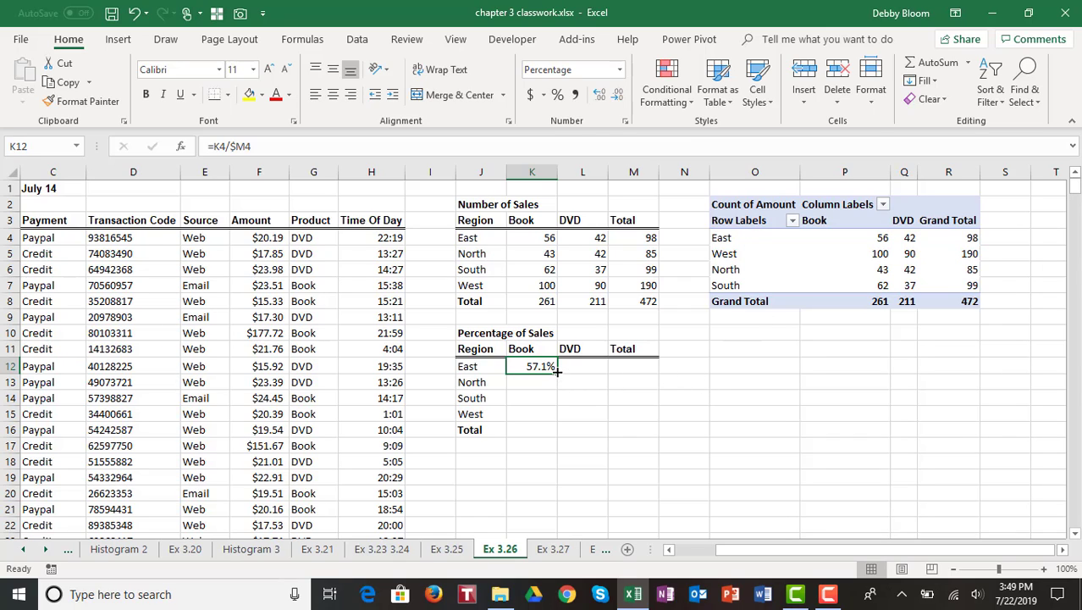
# Fill the percentage formula from K12 across the Book, DVD and Total columns for all four regions, K12:M15
pyautogui.moveTo(557, 370); pyautogui.dragTo(654, 418)
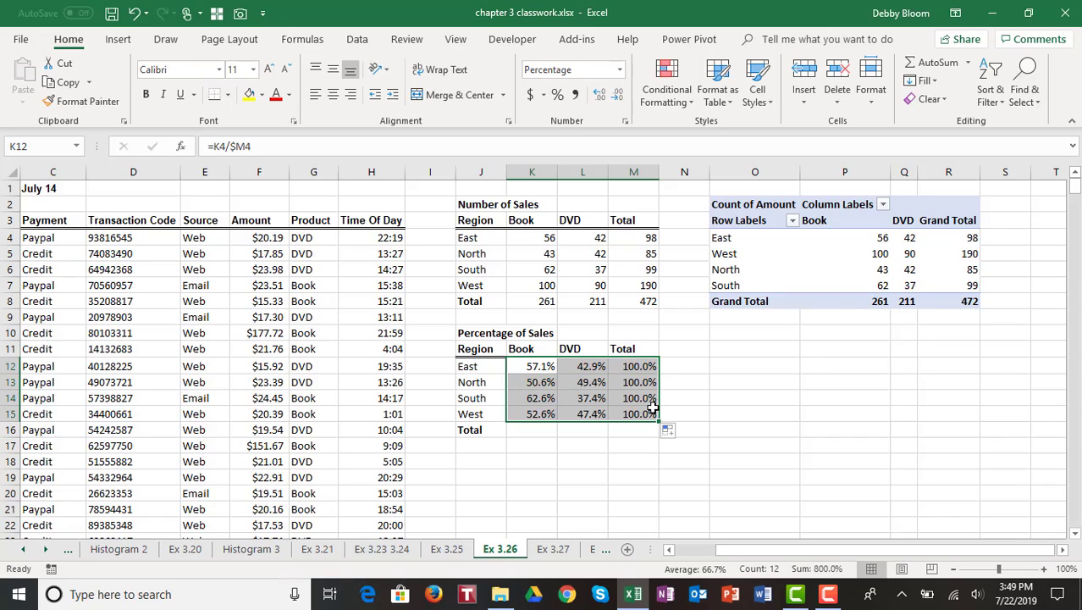
pyautogui.click(69, 187)
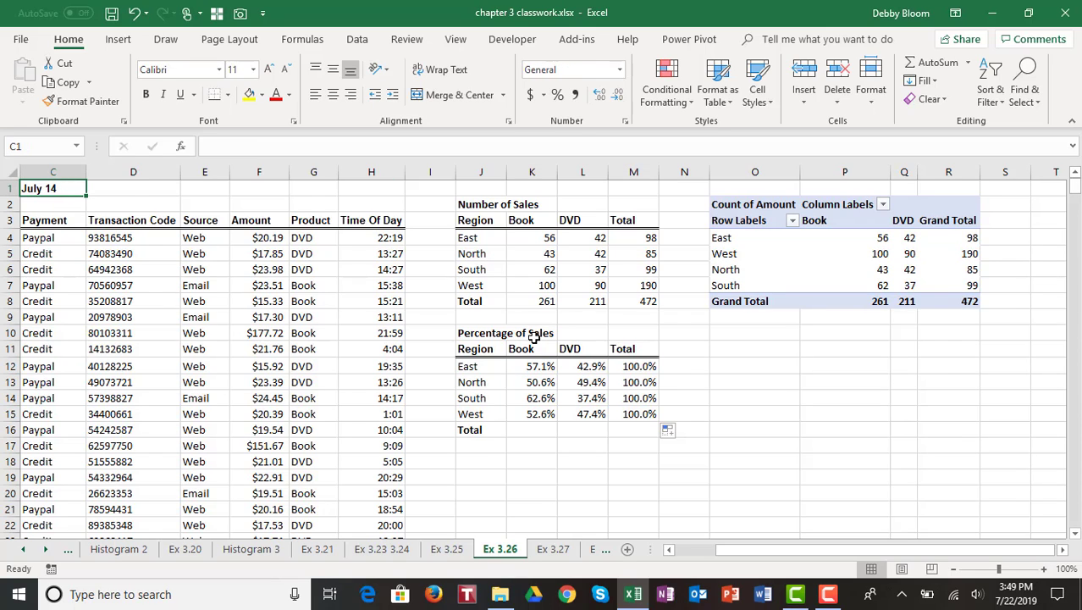
pyautogui.click(545, 254)
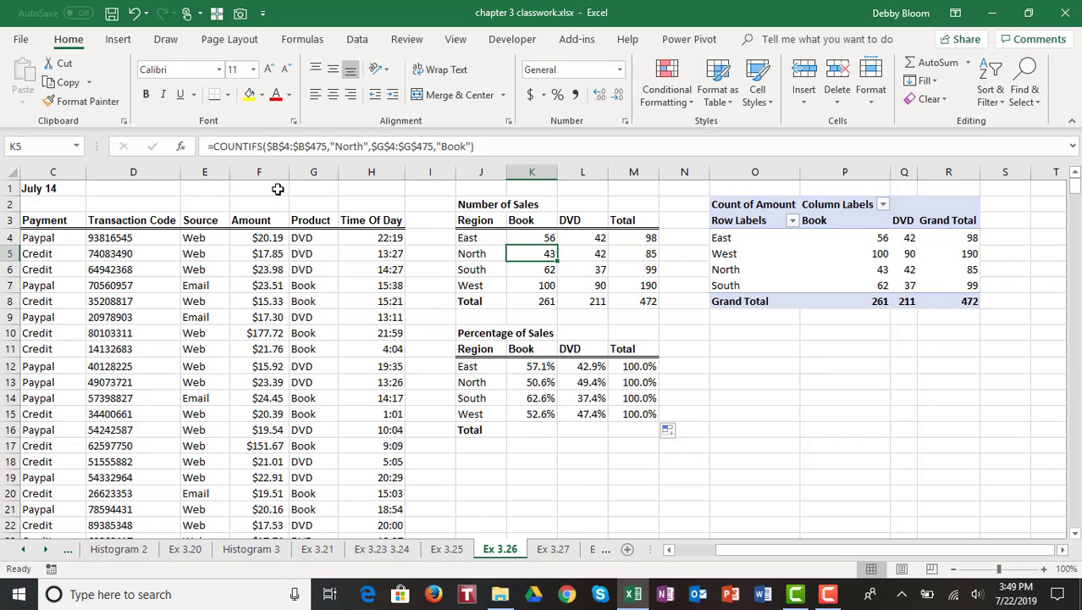